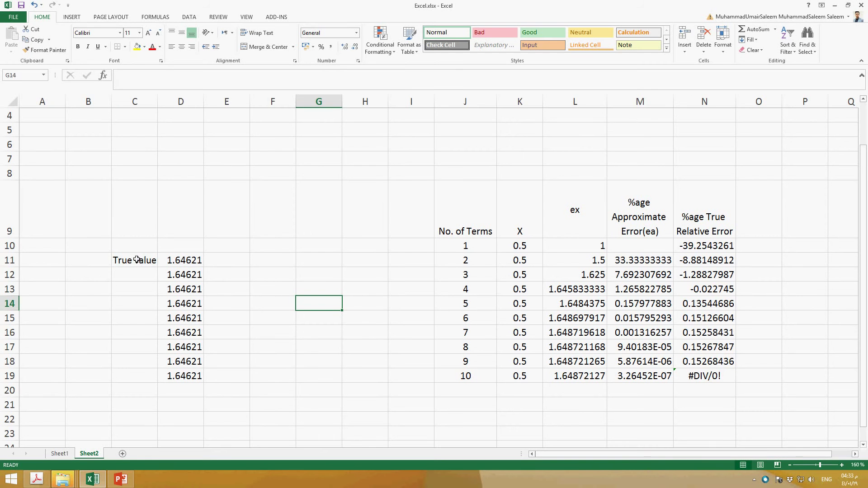
Clear the old true value entries in C10:D20 and the %age True Relative Error results in N10:N19
{"action": "left_click_drag", "start_coordinate": [135, 248], "coordinate": [185, 395]}
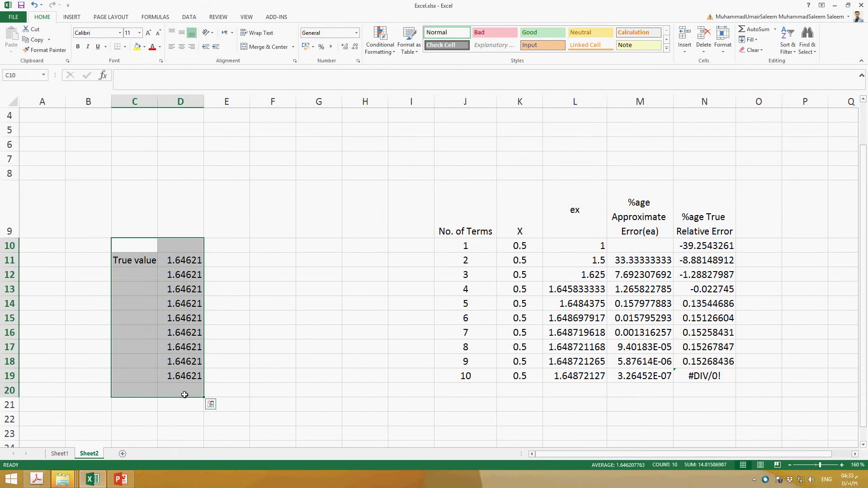
{"action": "key", "text": "Delete"}
{"action": "left_click_drag", "start_coordinate": [707, 244], "coordinate": [708, 377]}
{"action": "key", "text": "Delete"}
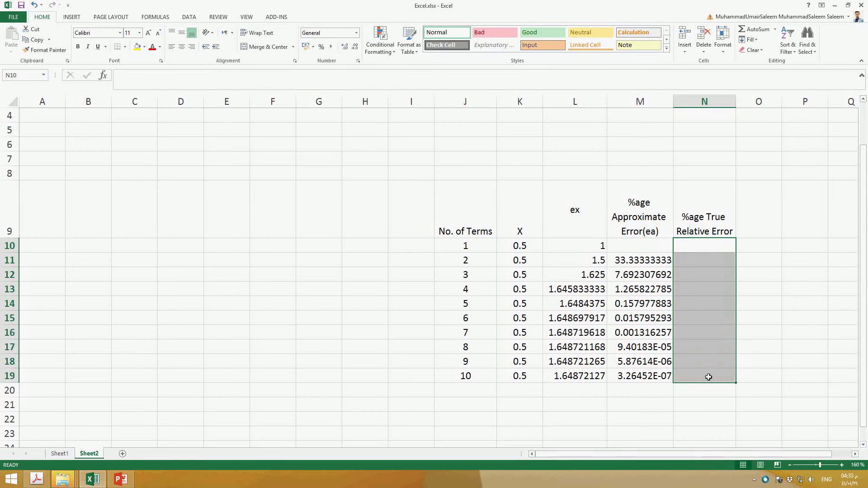
{"action": "left_click", "coordinate": [728, 260]}
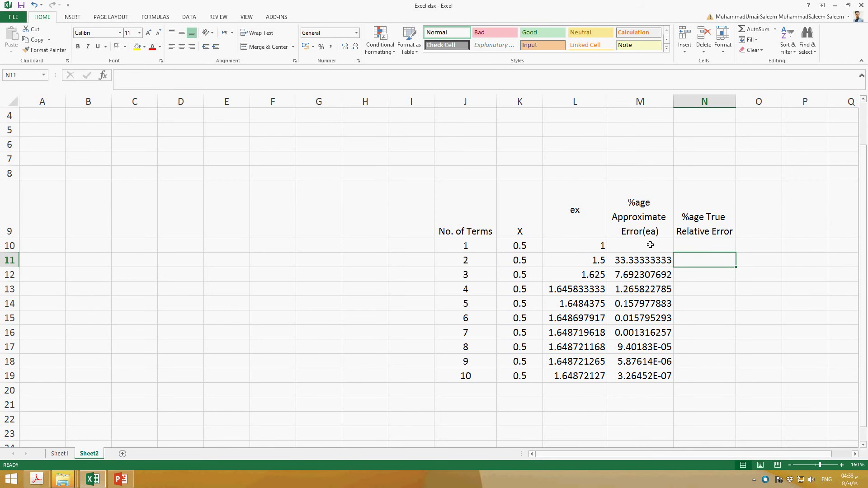
Enter the note e=2.71828 in cell D10
{"action": "left_click", "coordinate": [187, 253]}
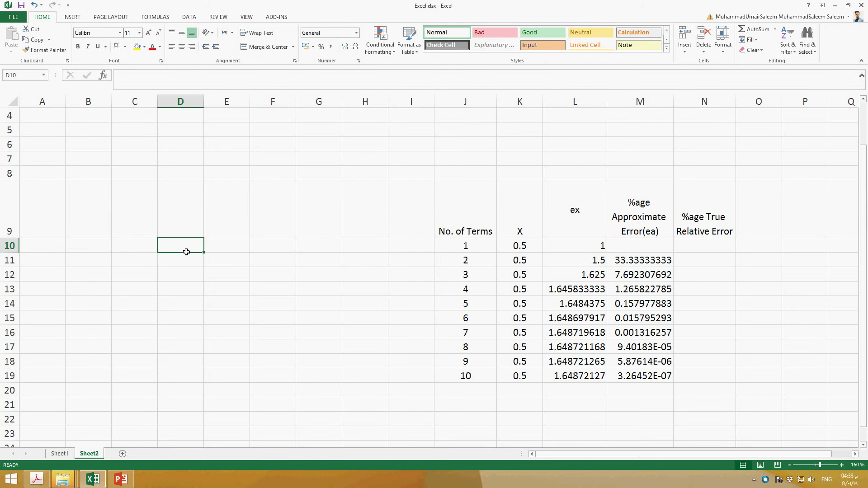
{"action": "type", "text": "e"}
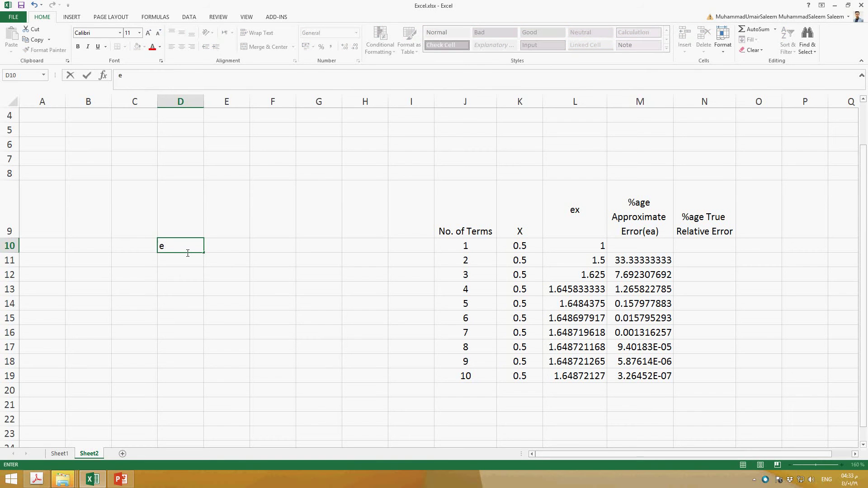
{"action": "type", "text": "=2.71828"}
{"action": "key", "text": "Return"}
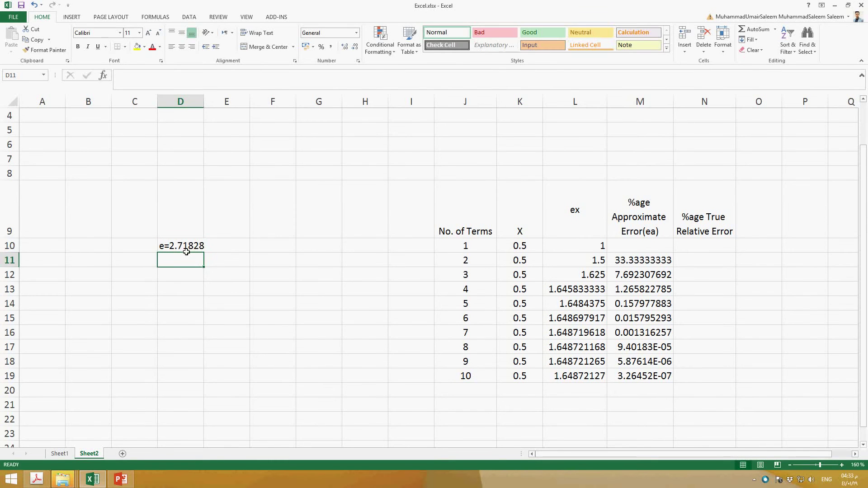
{"action": "left_click", "coordinate": [186, 251]}
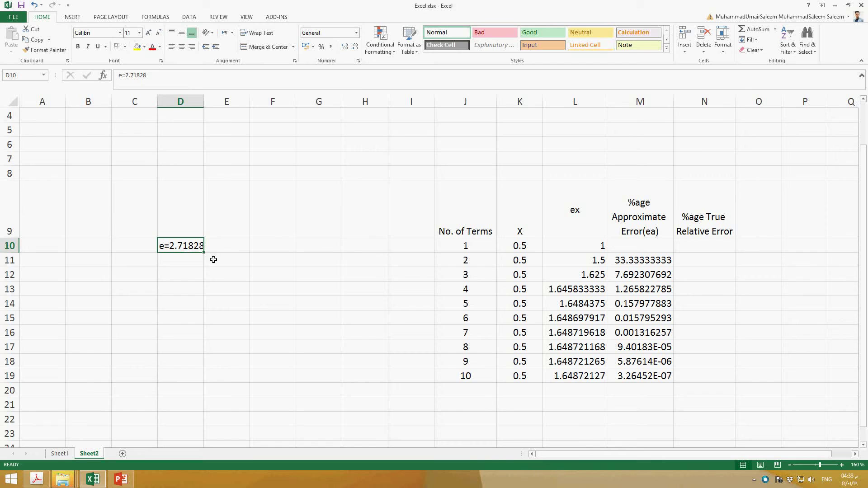
{"action": "left_click", "coordinate": [185, 265]}
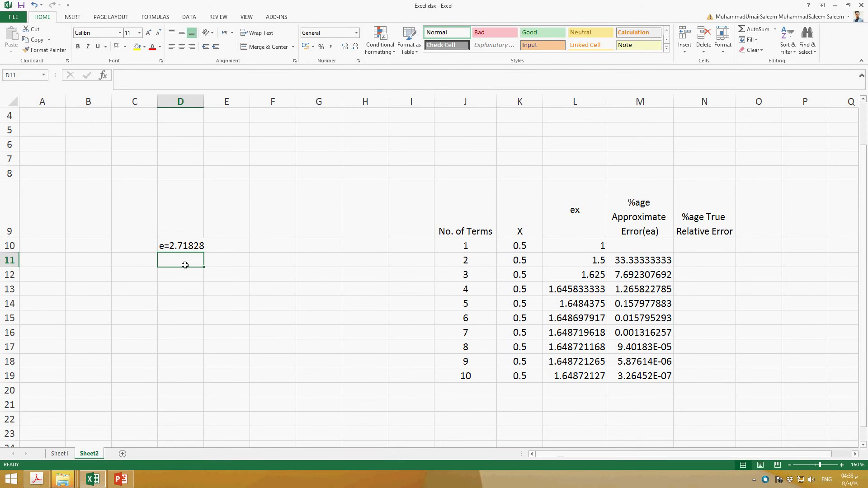
{"action": "type", "text": "="}
{"action": "key", "text": "Up"}
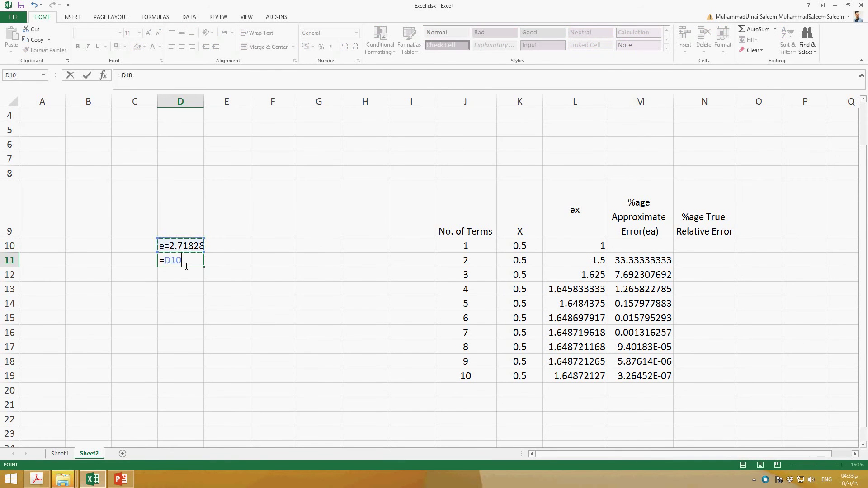
{"action": "key", "text": "Escape"}
{"action": "key", "text": "Up"}
{"action": "key", "text": "Right"}
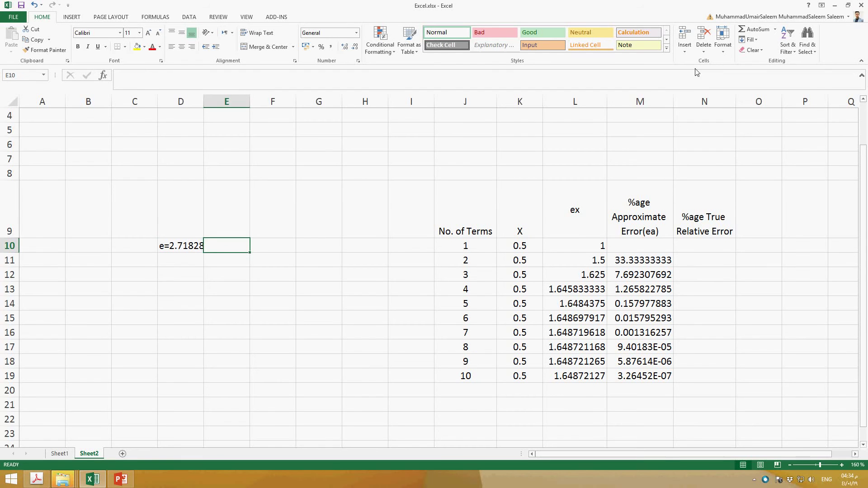
Insert a new column before %age True Relative Error and head it "True value" in row 9
{"action": "left_click", "coordinate": [710, 101]}
{"action": "right_click", "coordinate": [709, 103]}
{"action": "left_click", "coordinate": [728, 167]}
{"action": "left_click", "coordinate": [708, 213]}
{"action": "type", "text": "True ve"}
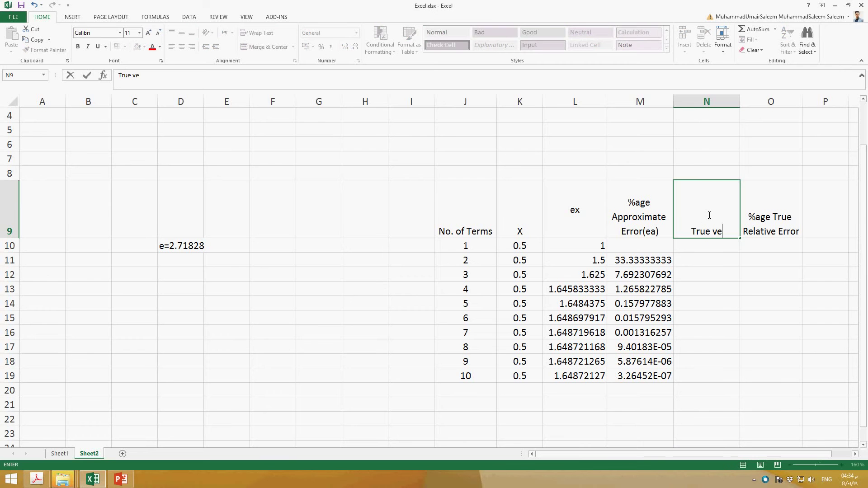
{"action": "key", "text": "BackSpace"}
{"action": "type", "text": "alue"}
{"action": "key", "text": "Return"}
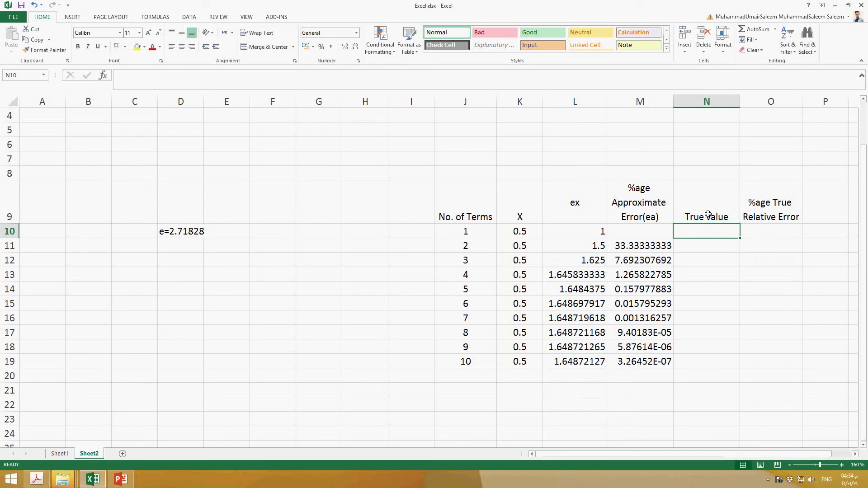
Calculate the first true value in N10 with the formula =2.71828^0.5
{"action": "type", "text": "="}
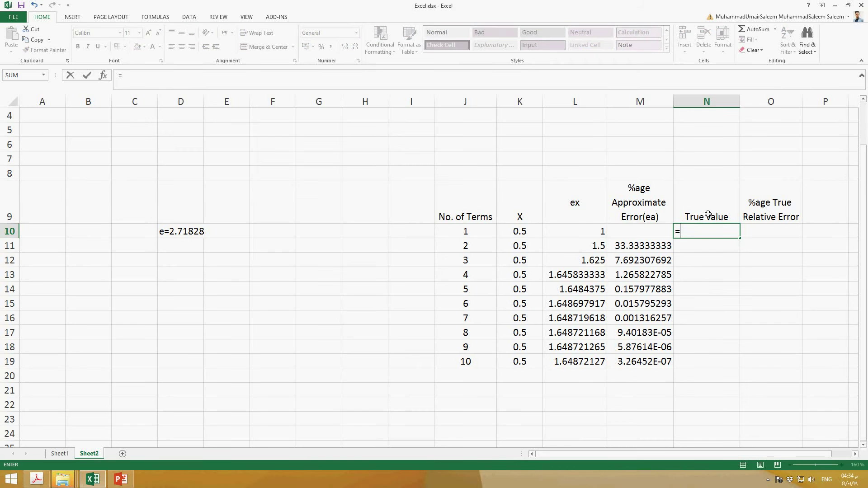
{"action": "type", "text": "2.71828^0.5"}
{"action": "key", "text": "Return"}
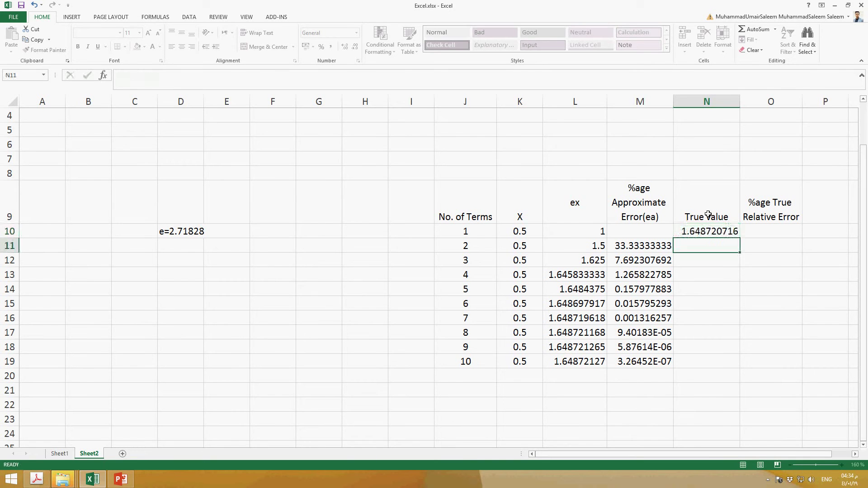
Copy the true value formula from N10 to the remaining term rows N11:N19
{"action": "key", "text": "Up"}
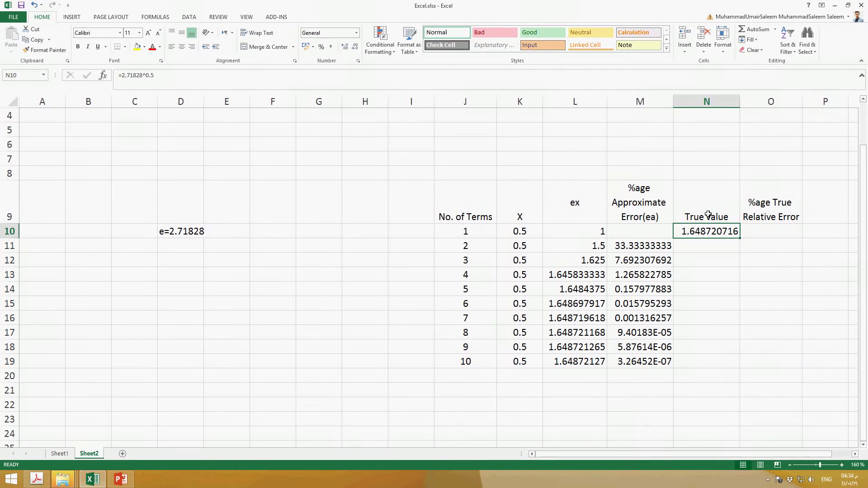
{"action": "key", "text": "ctrl+c"}
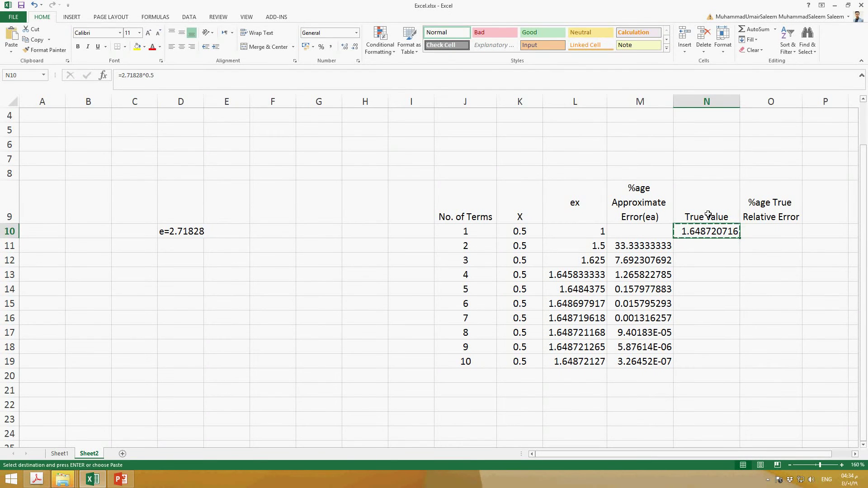
{"action": "key", "text": "Down"}
{"action": "key", "text": "shift+Down"}
{"action": "key", "text": "shift+Down"}
{"action": "key", "text": "shift+Down"}
{"action": "key", "text": "shift+Down"}
{"action": "key", "text": "shift+Down"}
{"action": "key", "text": "shift+Down"}
{"action": "key", "text": "shift+Down"}
{"action": "key", "text": "shift+Down"}
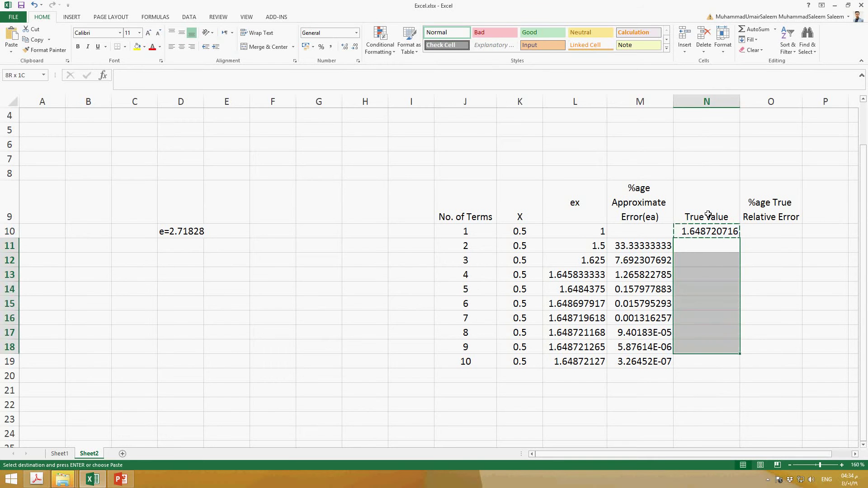
{"action": "key", "text": "ctrl+v"}
{"action": "key", "text": "Escape"}
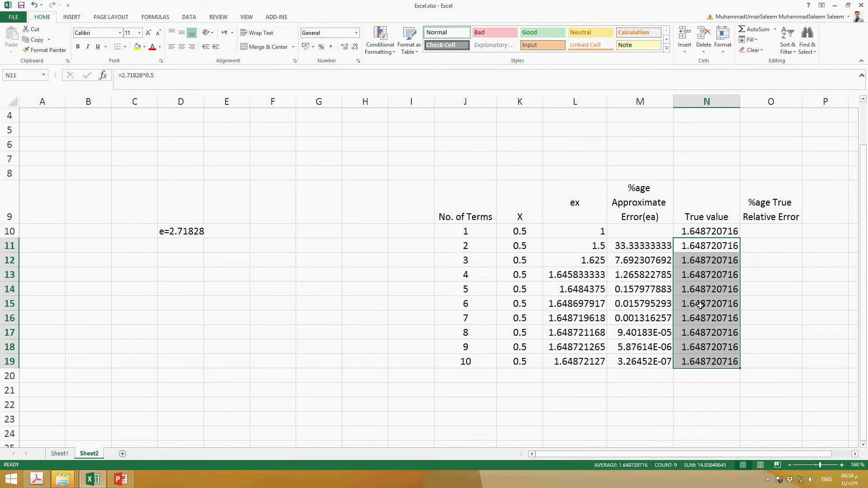
{"action": "left_click_drag", "start_coordinate": [471, 304], "coordinate": [732, 303]}
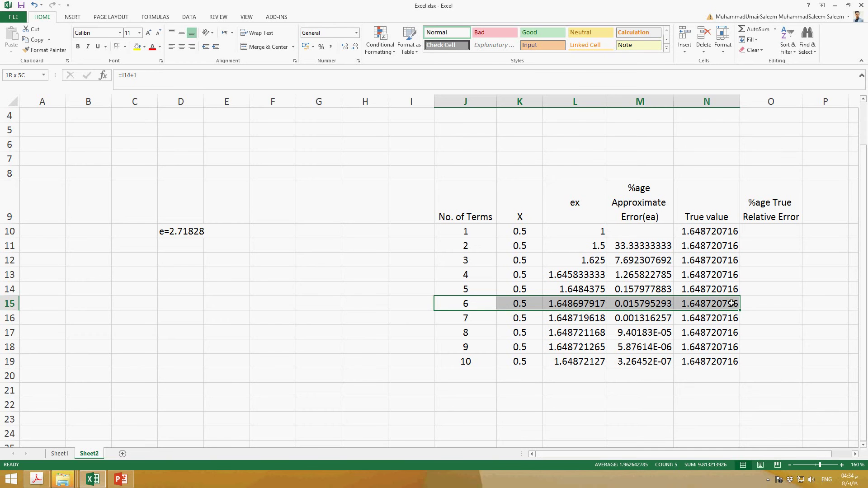
{"action": "left_click_drag", "start_coordinate": [732, 304], "coordinate": [736, 365]}
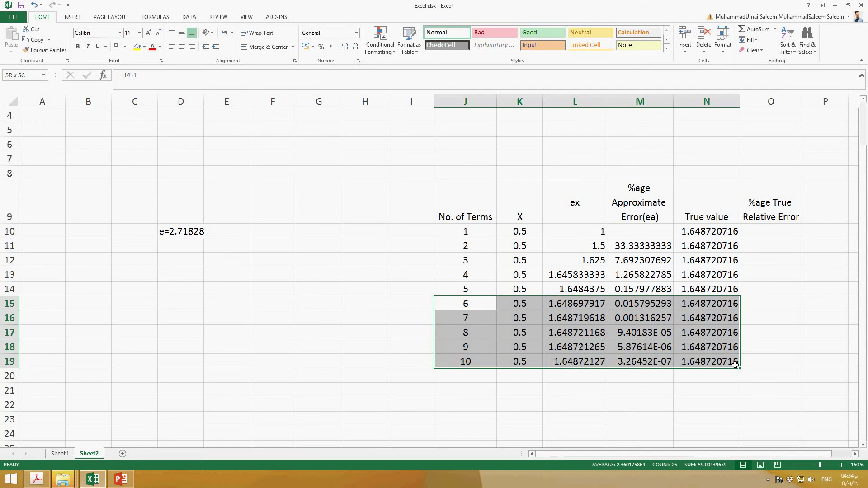
Calculate the first %age True Relative Error in O10 with the formula =(N10-L10)/N10*100
{"action": "left_click", "coordinate": [764, 231]}
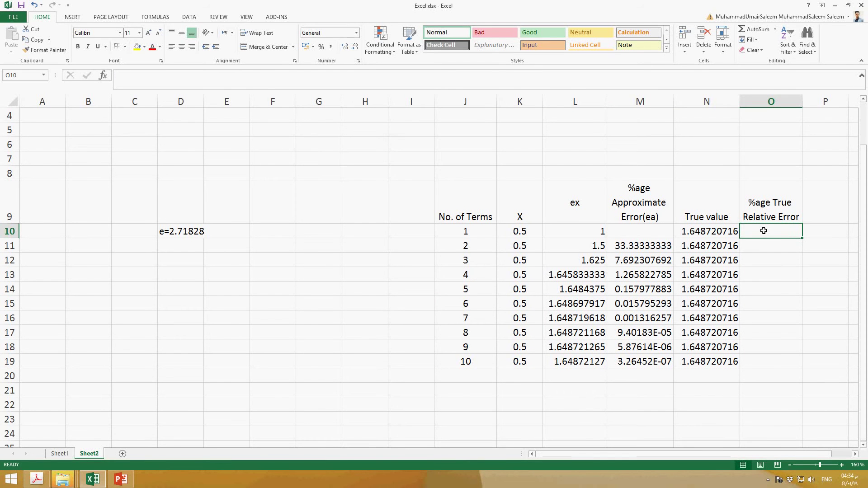
{"action": "type", "text": "="}
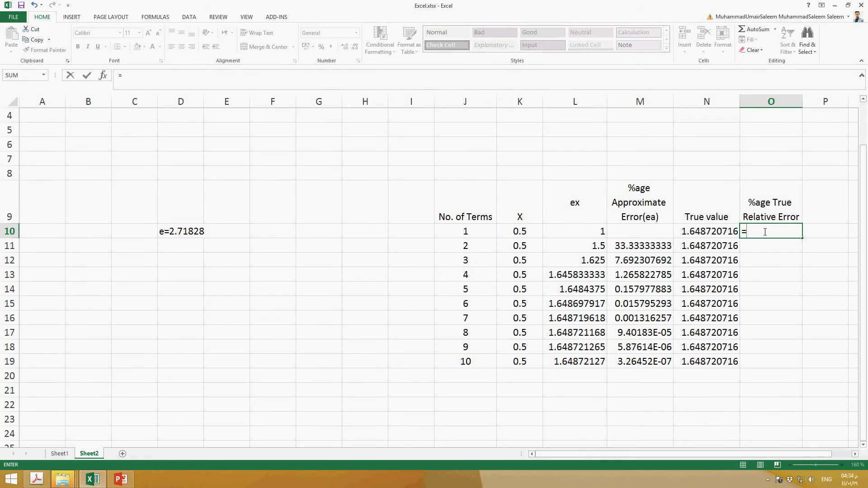
{"action": "type", "text": "("}
{"action": "left_click", "coordinate": [714, 235]}
{"action": "type", "text": "-"}
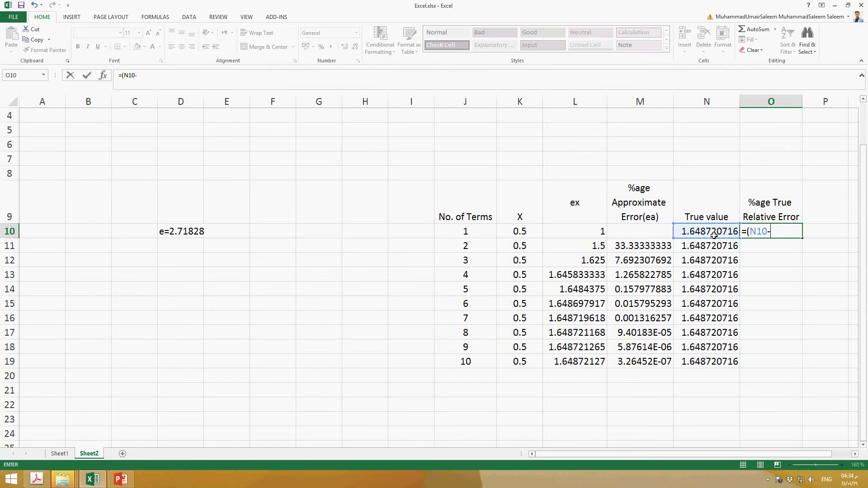
{"action": "left_click", "coordinate": [589, 229]}
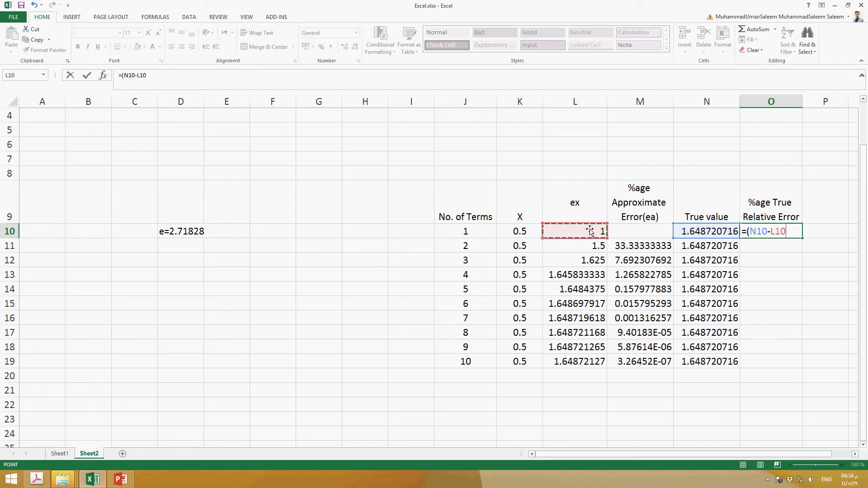
{"action": "type", "text": ")/"}
{"action": "left_click", "coordinate": [699, 233]}
{"action": "type", "text": "*100"}
{"action": "key", "text": "Return"}
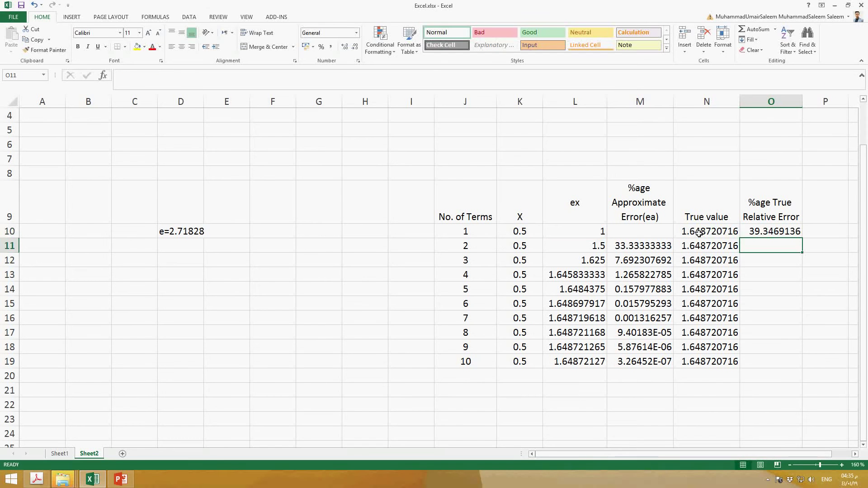
Copy the true relative error formula from O10 to the remaining term rows O11:O19
{"action": "key", "text": "Up"}
{"action": "key", "text": "ctrl+c"}
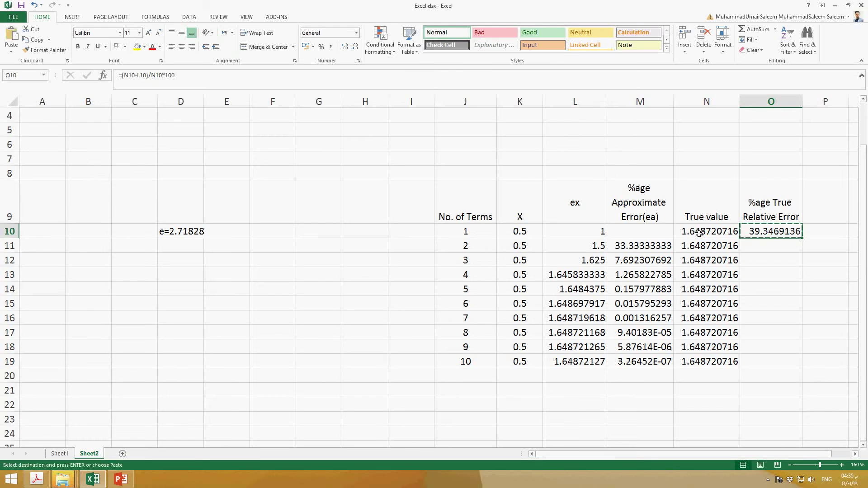
{"action": "key", "text": "Down"}
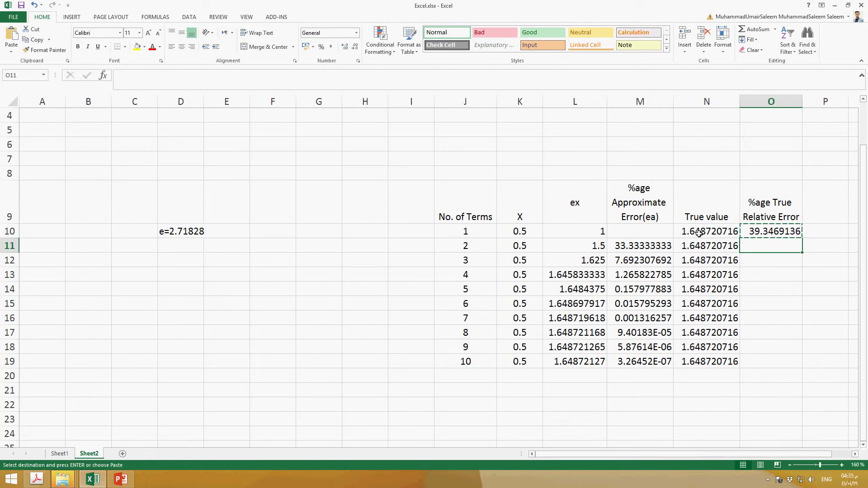
{"action": "key", "text": "shift+Down"}
{"action": "key", "text": "shift+Down"}
{"action": "key", "text": "shift+Down"}
{"action": "key", "text": "shift+Down"}
{"action": "key", "text": "shift+Down"}
{"action": "key", "text": "shift+Down"}
{"action": "key", "text": "shift+Down"}
{"action": "key", "text": "shift+Down"}
{"action": "key", "text": "ctrl+v"}
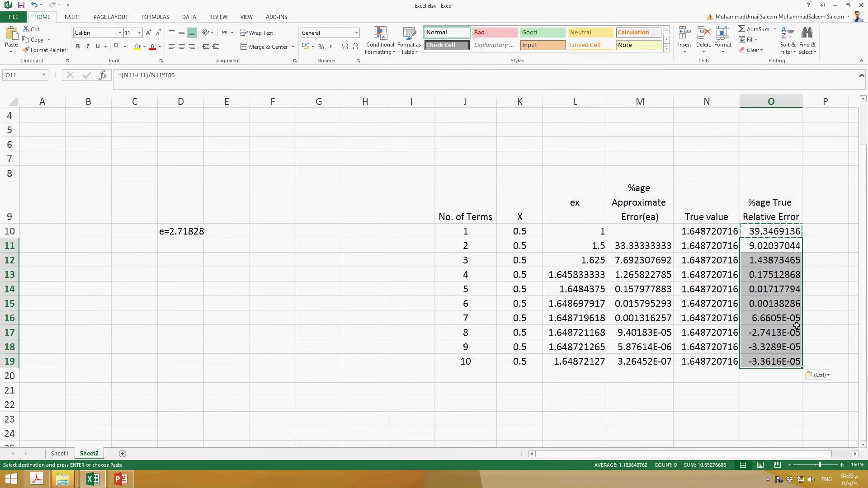
{"action": "left_click", "coordinate": [782, 366]}
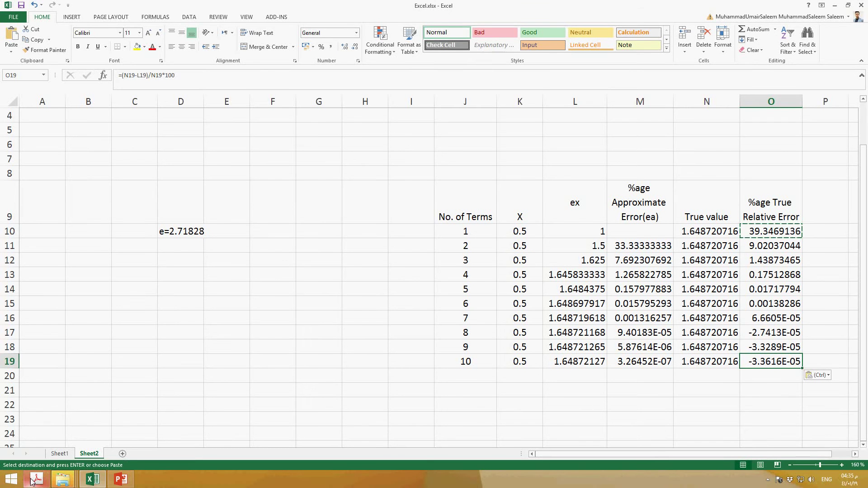
Switch to Text Book.pdf in Adobe Acrobat Pro, examine Problem 3.6 on page 75 about evaluating e^-5, and return to Excel
{"action": "mouse_move", "coordinate": [39, 481]}
{"action": "left_click", "coordinate": [52, 436]}
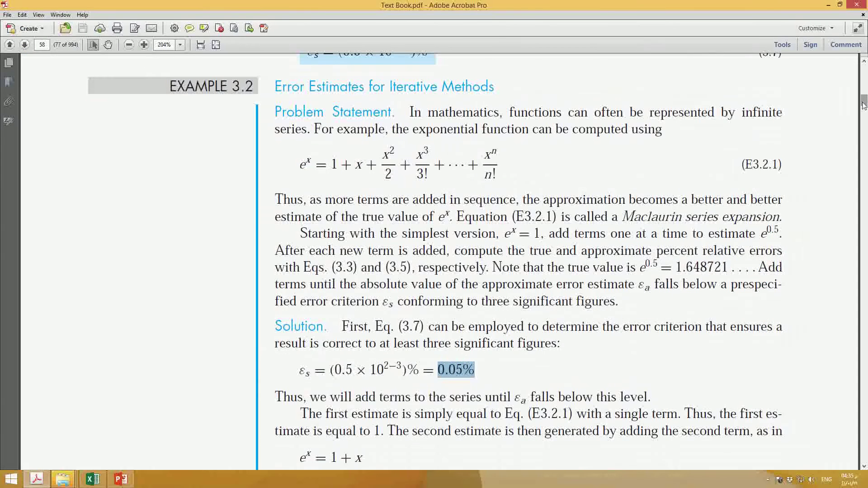
{"action": "scroll", "coordinate": [864, 105], "scroll_direction": "up", "scroll_amount": 1}
{"action": "left_click_drag", "start_coordinate": [864, 105], "coordinate": [865, 106]}
{"action": "scroll", "coordinate": [707, 213], "scroll_direction": "down", "scroll_amount": 15}
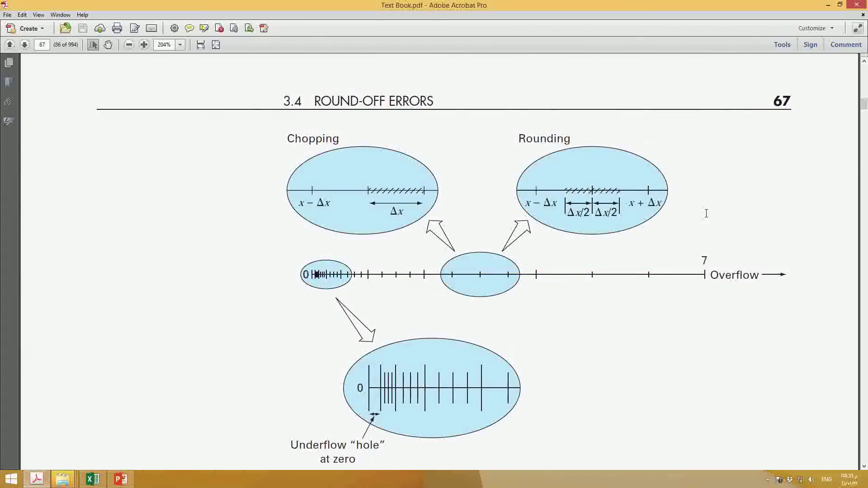
{"action": "scroll", "coordinate": [707, 213], "scroll_direction": "down", "scroll_amount": 12}
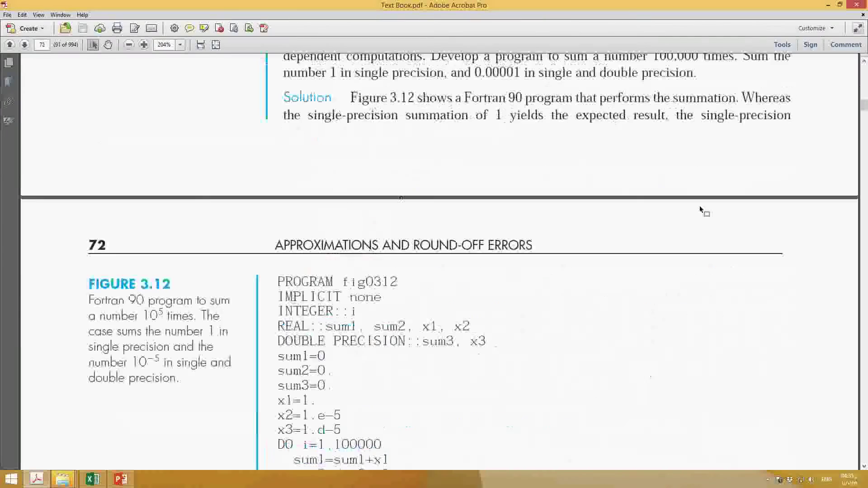
{"action": "scroll", "coordinate": [700, 208], "scroll_direction": "down", "scroll_amount": 15}
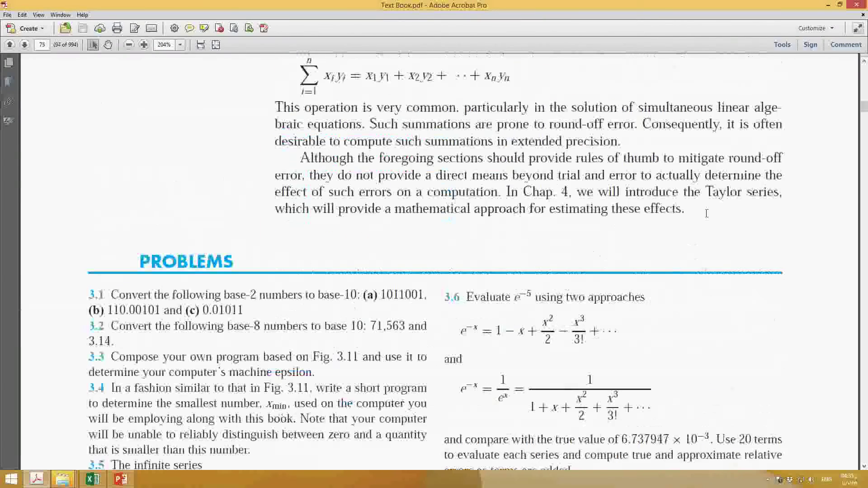
{"action": "scroll", "coordinate": [678, 250], "scroll_direction": "down", "scroll_amount": 2}
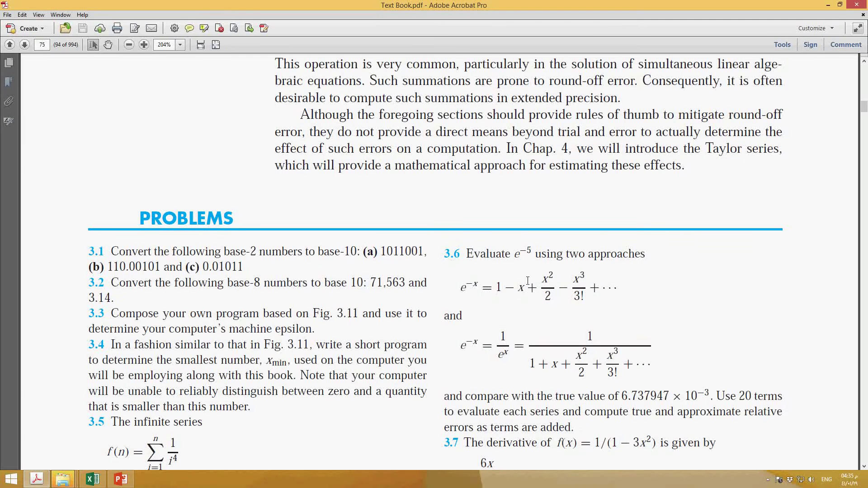
{"action": "left_click", "coordinate": [101, 480]}
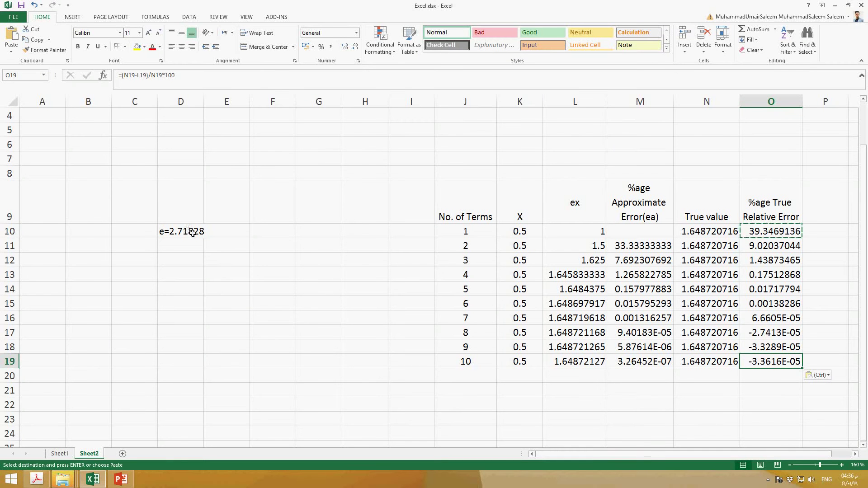
Examine the true value formula in N10 and compare the approximate error, true value and true relative error columns
{"action": "left_click", "coordinate": [711, 232]}
{"action": "key", "text": "Escape"}
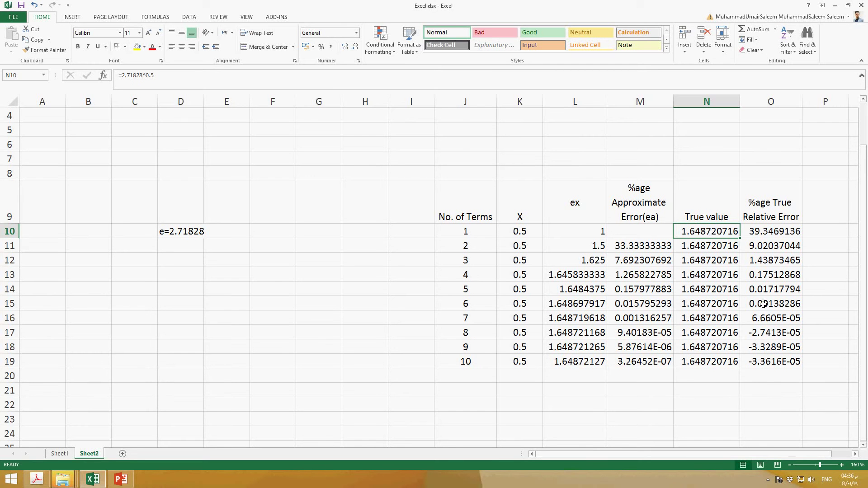
{"action": "left_click_drag", "start_coordinate": [654, 256], "coordinate": [652, 323]}
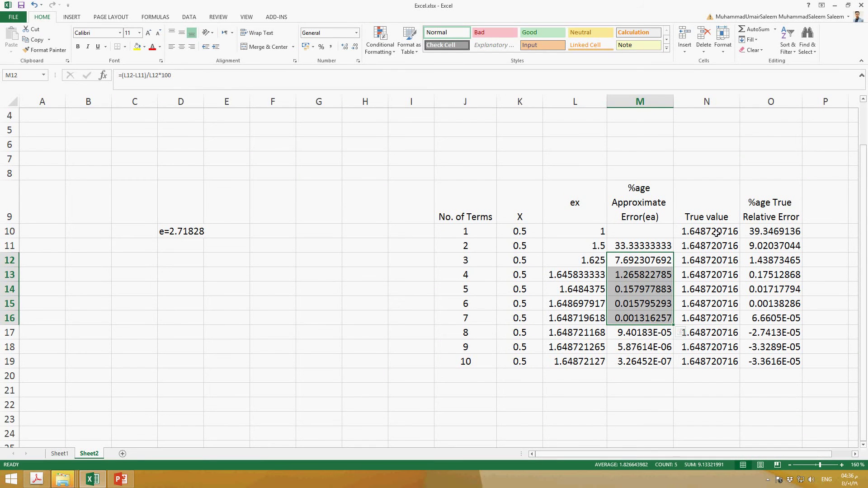
{"action": "left_click_drag", "start_coordinate": [722, 103], "coordinate": [769, 119]}
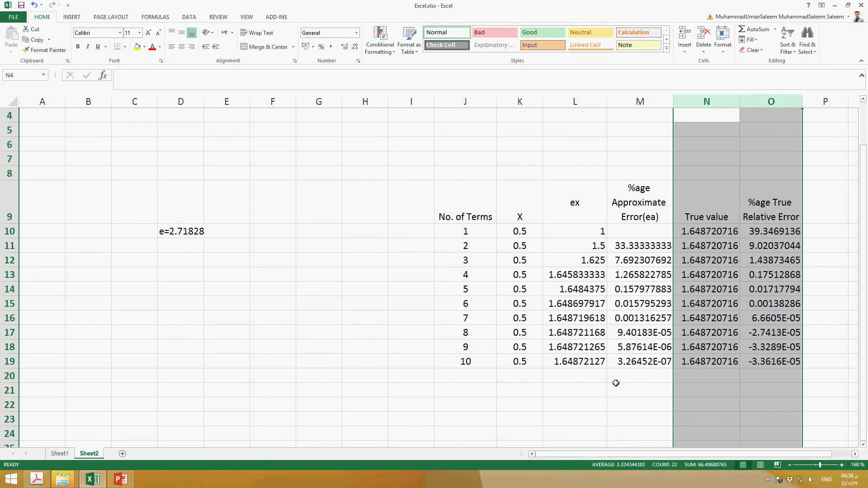
{"action": "left_click", "coordinate": [624, 410]}
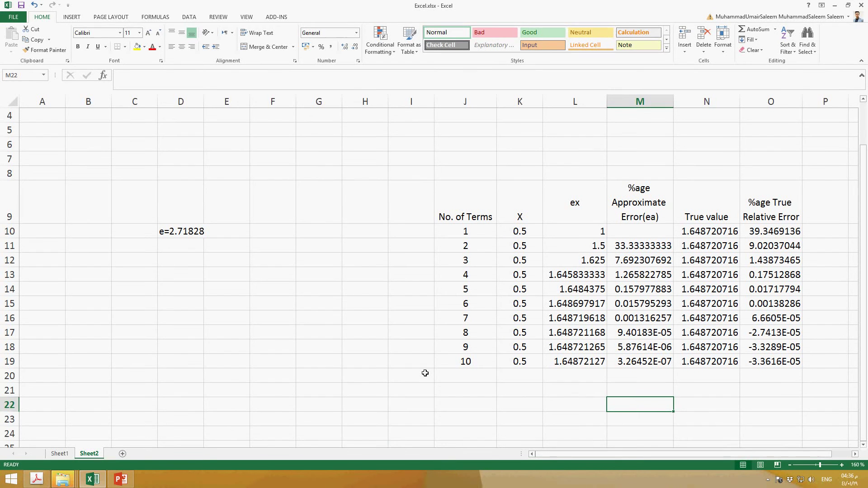
Switch to 6eCh03.ppt in PowerPoint, view the Round-off Errors slide, and return to Excel
{"action": "left_click", "coordinate": [127, 483]}
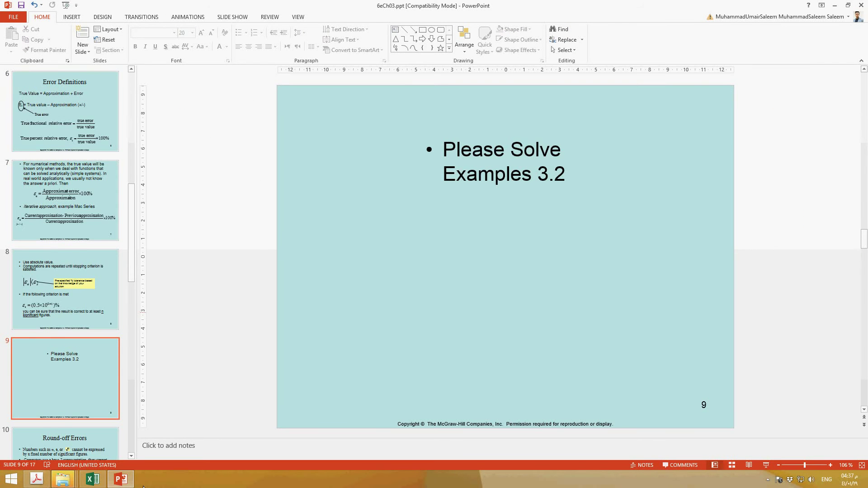
{"action": "key", "text": "Down"}
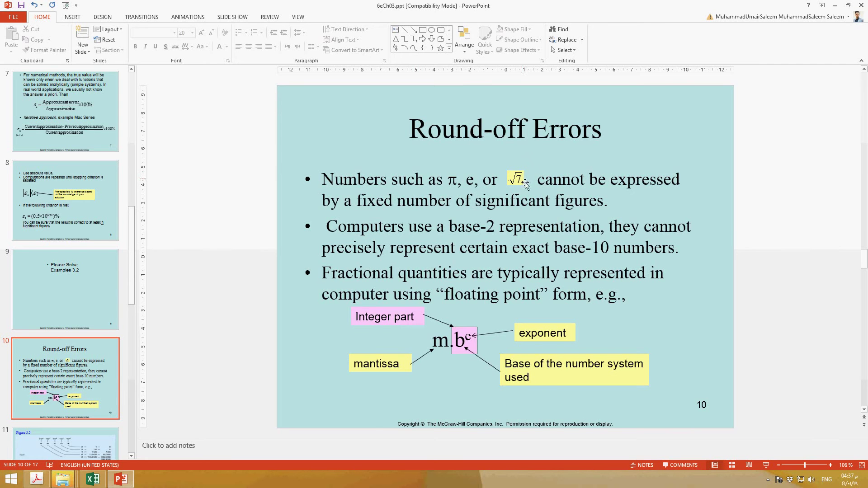
{"action": "left_click", "coordinate": [93, 480]}
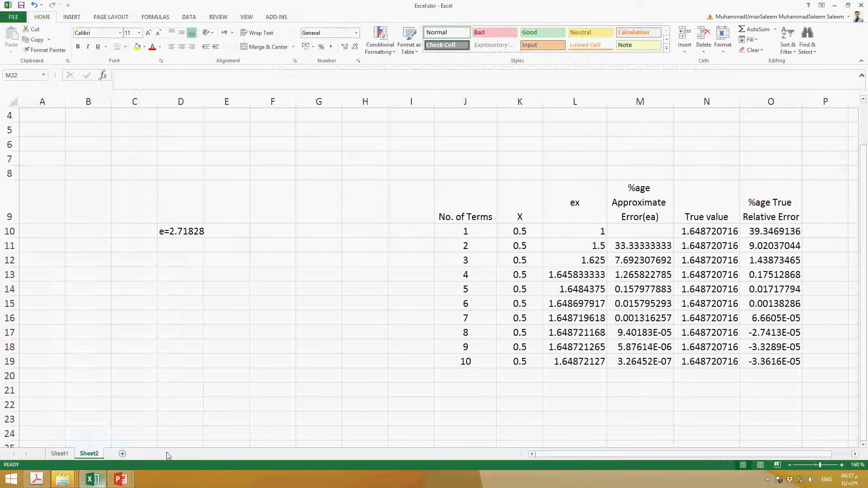
Add a new worksheet and enter the formula =1/7^0.5 in cell I21
{"action": "left_click", "coordinate": [122, 454]}
{"action": "left_click", "coordinate": [264, 292]}
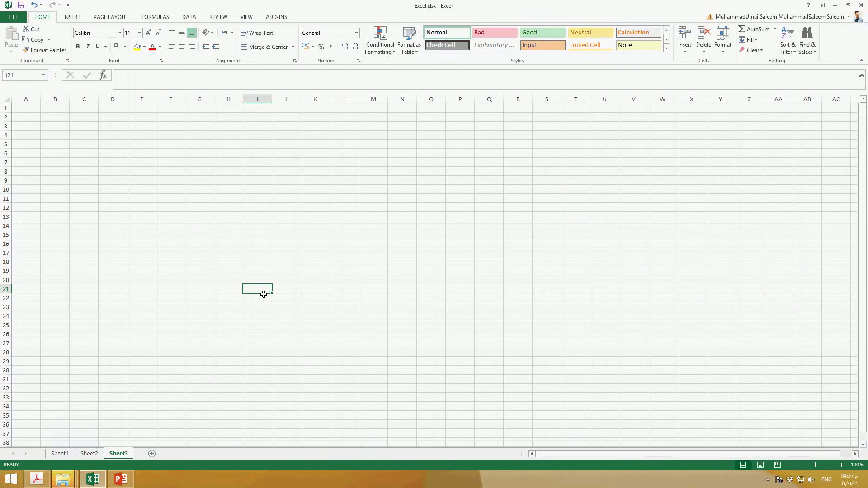
{"action": "type", "text": "=1/"}
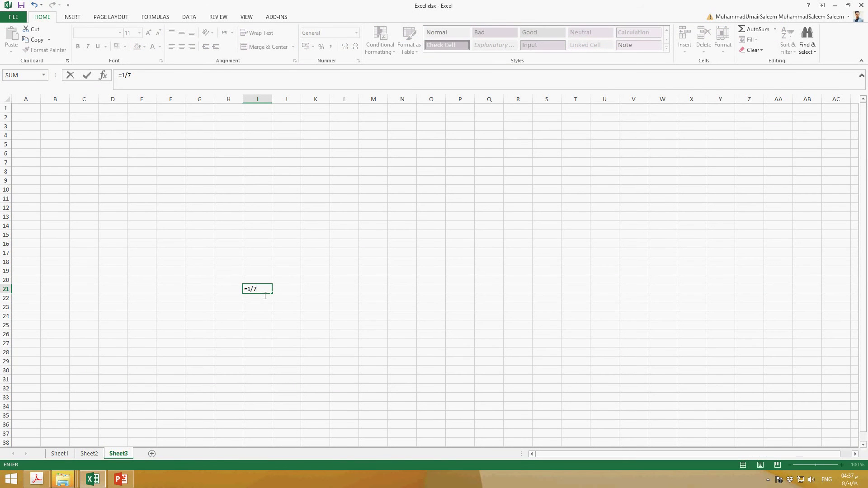
{"action": "type", "text": "7^0.5"}
{"action": "key", "text": "Return"}
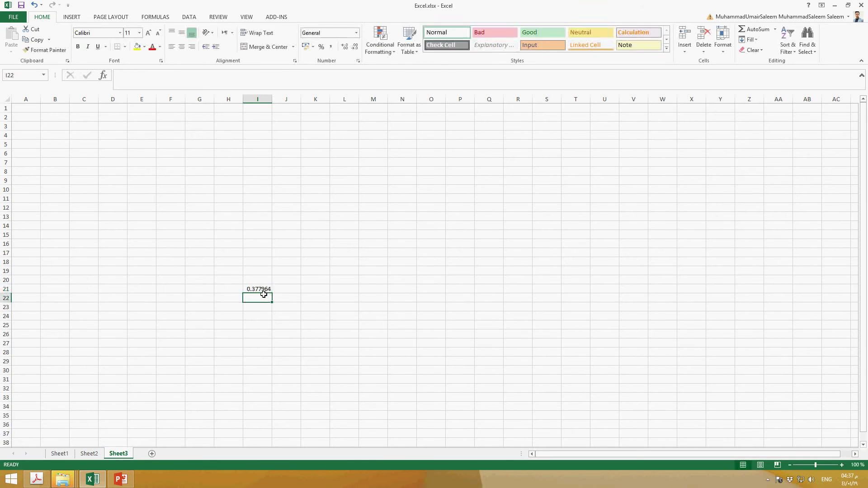
Increase the decimal places shown in I21 to 15
{"action": "left_click", "coordinate": [264, 292]}
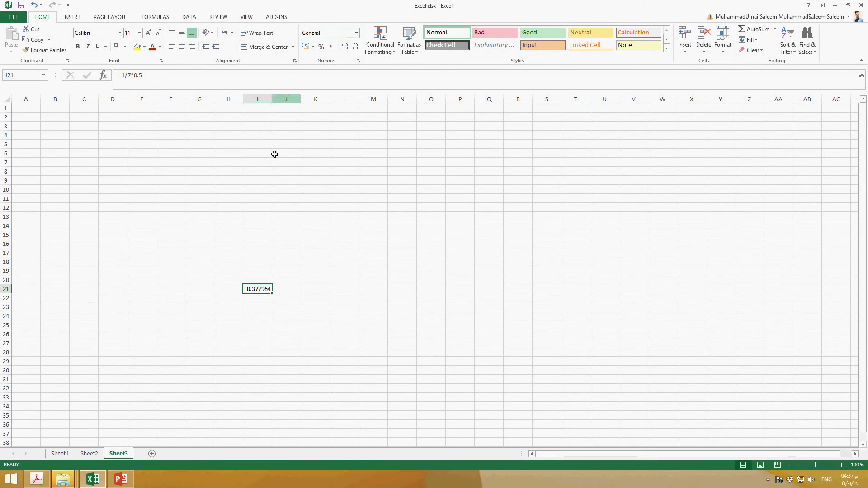
{"action": "scroll", "coordinate": [317, 325], "scroll_direction": "up", "scroll_amount": 4, "text": "ctrl"}
{"action": "scroll", "coordinate": [459, 339], "scroll_direction": "down", "scroll_amount": 3}
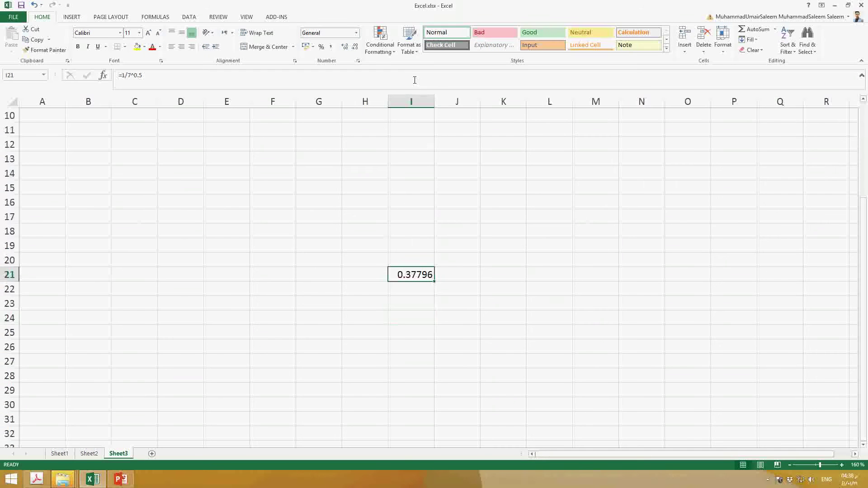
{"action": "left_click", "coordinate": [355, 47]}
{"action": "left_click", "coordinate": [345, 47]}
{"action": "left_click", "coordinate": [345, 48]}
{"action": "left_click", "coordinate": [345, 47]}
{"action": "left_click", "coordinate": [345, 48]}
{"action": "left_click", "coordinate": [346, 48]}
{"action": "left_click", "coordinate": [346, 47]}
{"action": "left_click", "coordinate": [346, 47]}
{"action": "left_click", "coordinate": [347, 48]}
{"action": "left_click", "coordinate": [346, 48]}
{"action": "left_click", "coordinate": [346, 47]}
{"action": "left_click", "coordinate": [346, 48]}
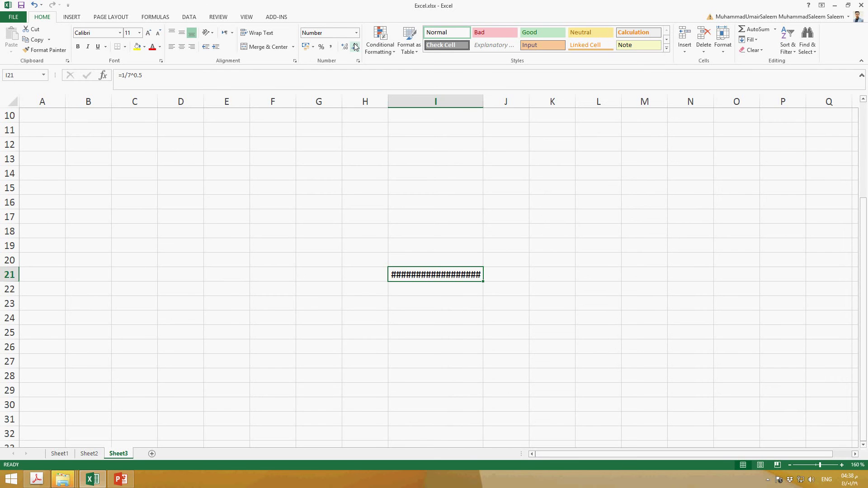
{"action": "left_click", "coordinate": [356, 47]}
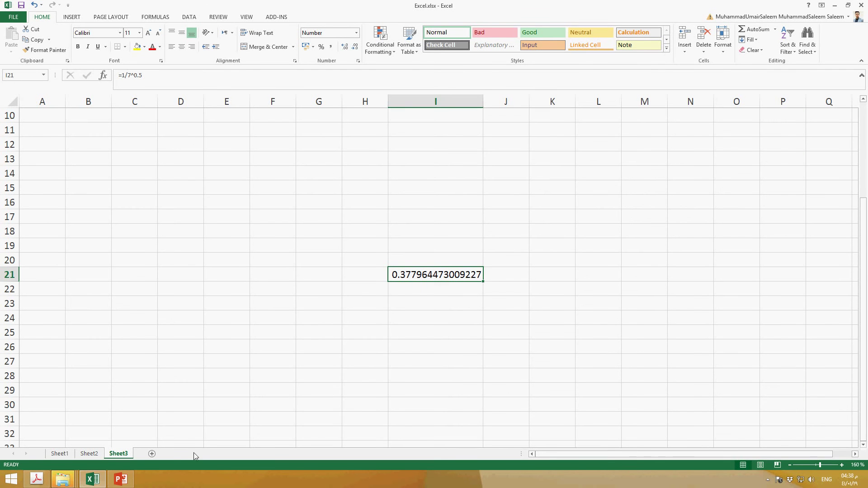
Switch to PowerPoint and view the Figure 3.6 slide followed by the Figure 3.5 slide on base-10 and base-2 numbers
{"action": "mouse_move", "coordinate": [125, 484]}
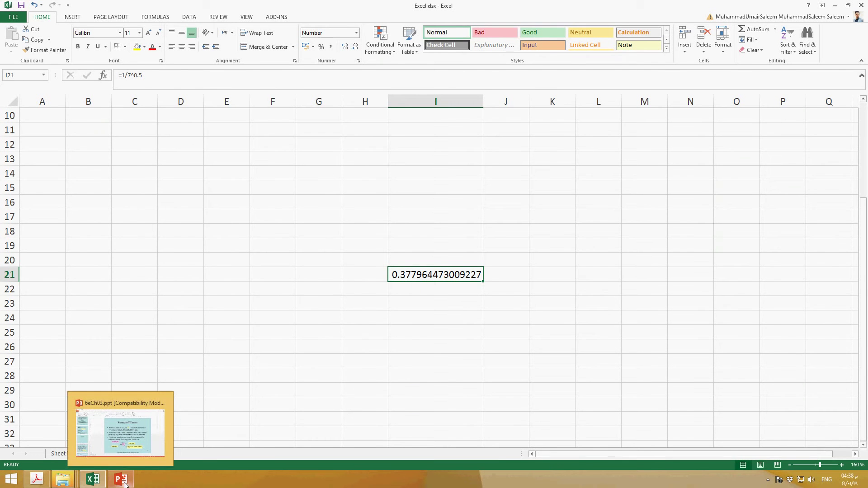
{"action": "left_click", "coordinate": [127, 447]}
{"action": "scroll", "coordinate": [91, 416], "scroll_direction": "down", "scroll_amount": 4}
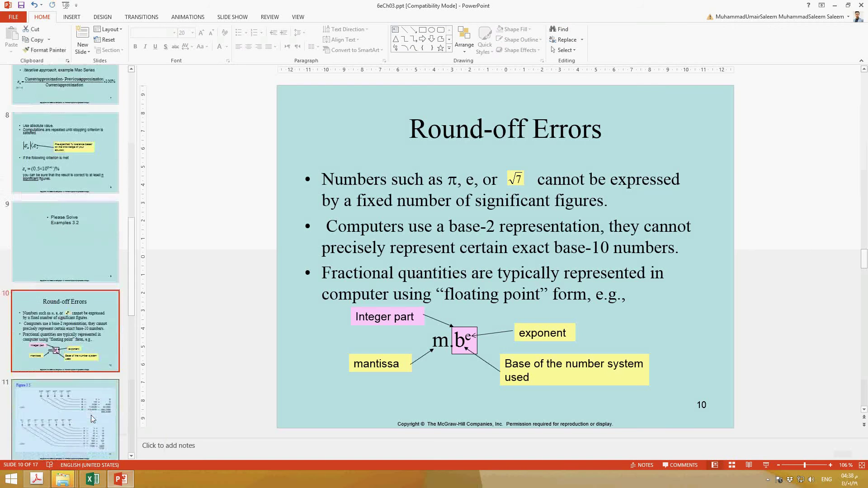
{"action": "left_click", "coordinate": [102, 375]}
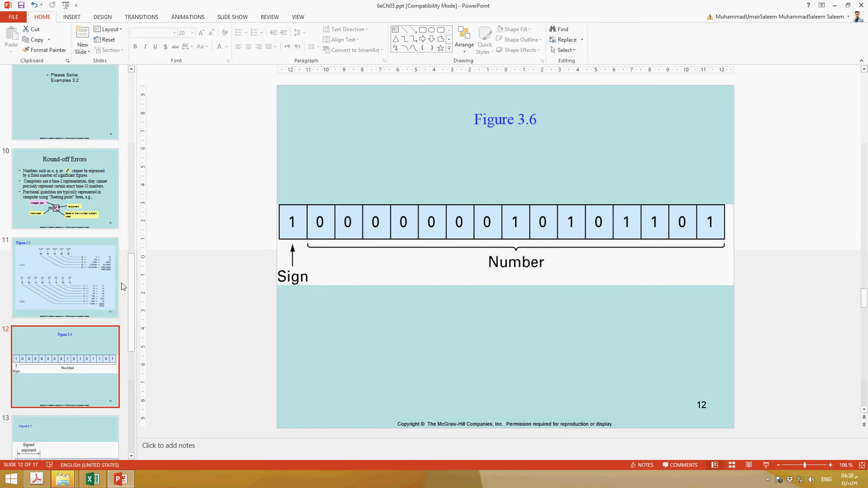
{"action": "left_click", "coordinate": [102, 288]}
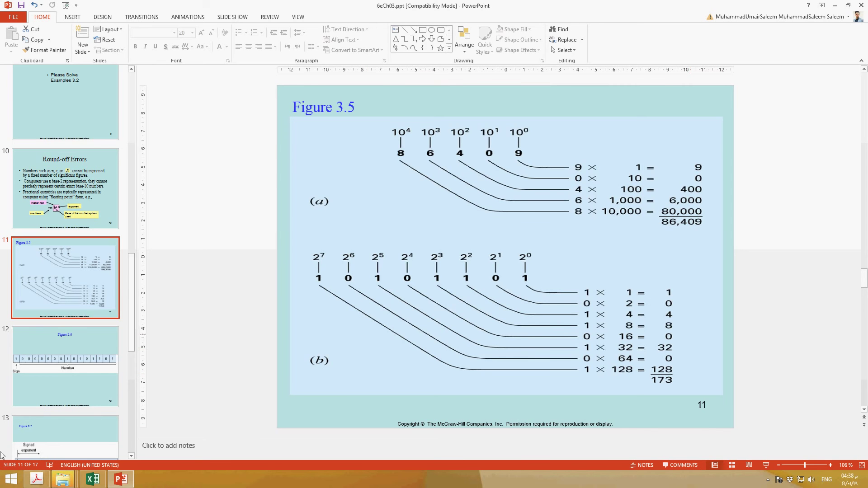
Return to Excel and enter 173 in cell I23 of Sheet3
{"action": "left_click", "coordinate": [91, 481]}
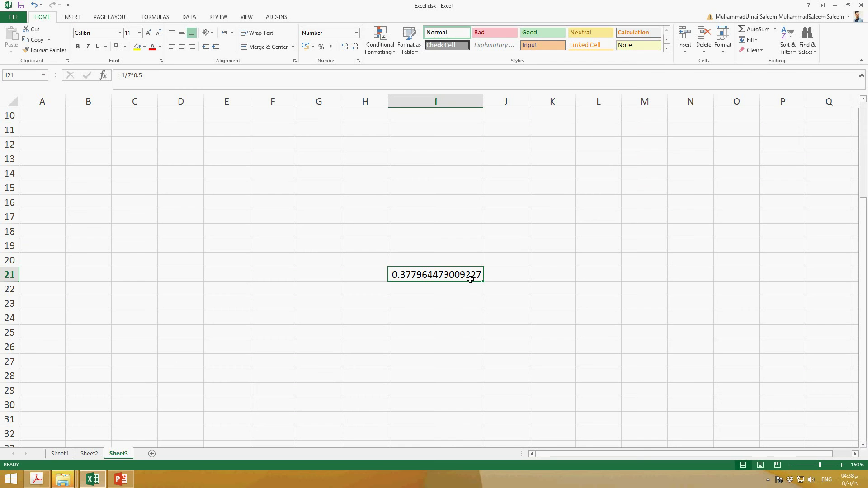
{"action": "left_click", "coordinate": [452, 303]}
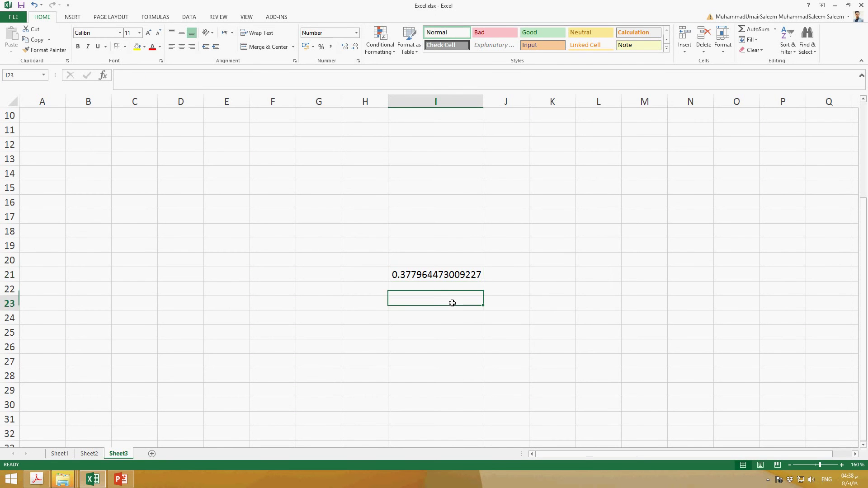
{"action": "type", "text": "173"}
{"action": "key", "text": "Return"}
Check the binary digits of Figure 3.5 in PowerPoint, and enter 8bits in J23 beside the 173 in Excel
{"action": "key", "text": "Up"}
{"action": "key", "text": "Right"}
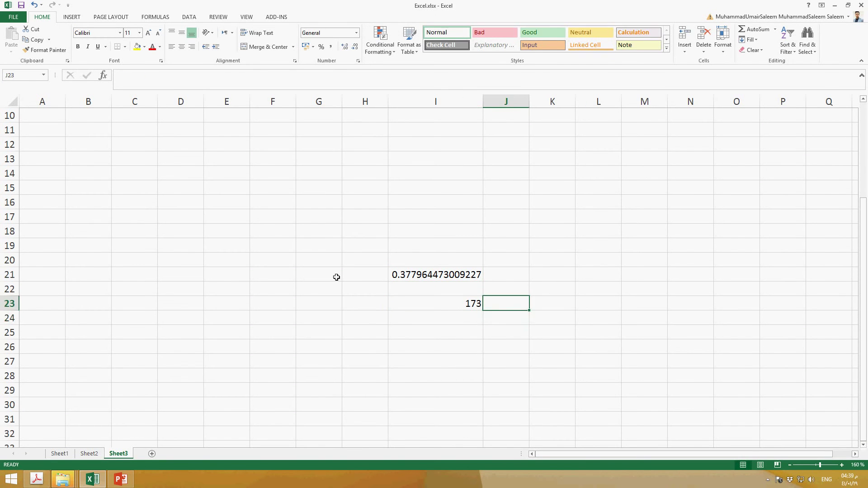
{"action": "mouse_move", "coordinate": [121, 481]}
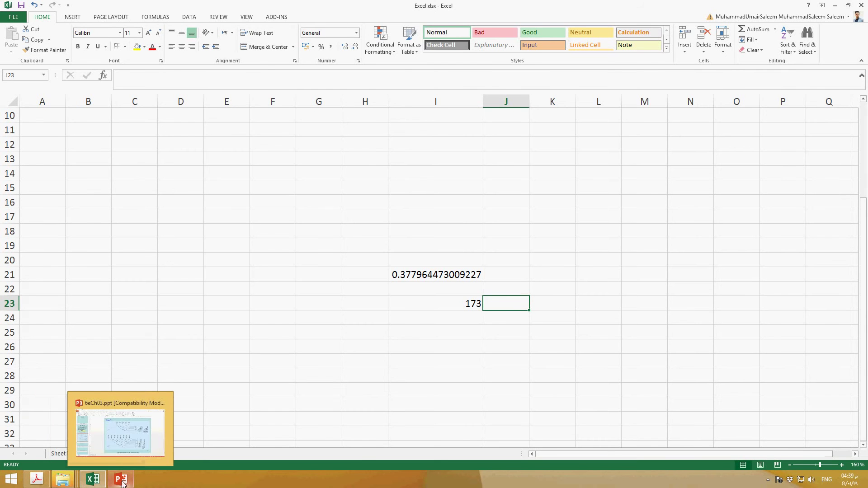
{"action": "left_click", "coordinate": [127, 459]}
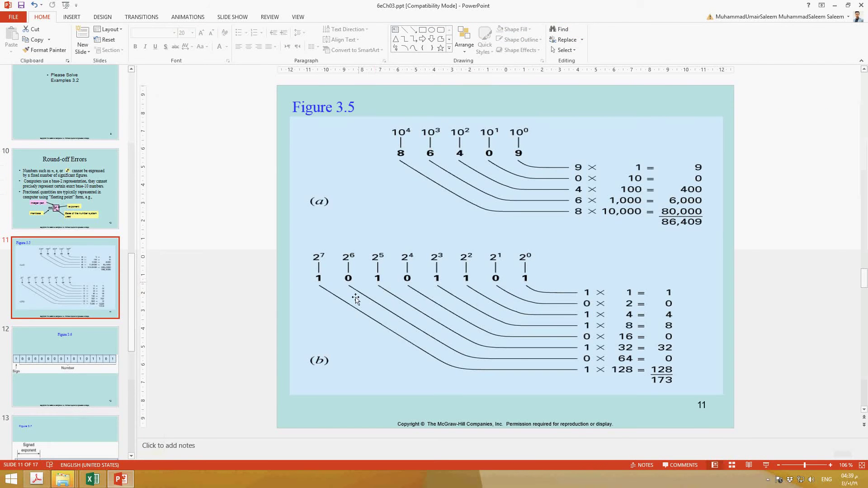
{"action": "left_click", "coordinate": [126, 483]}
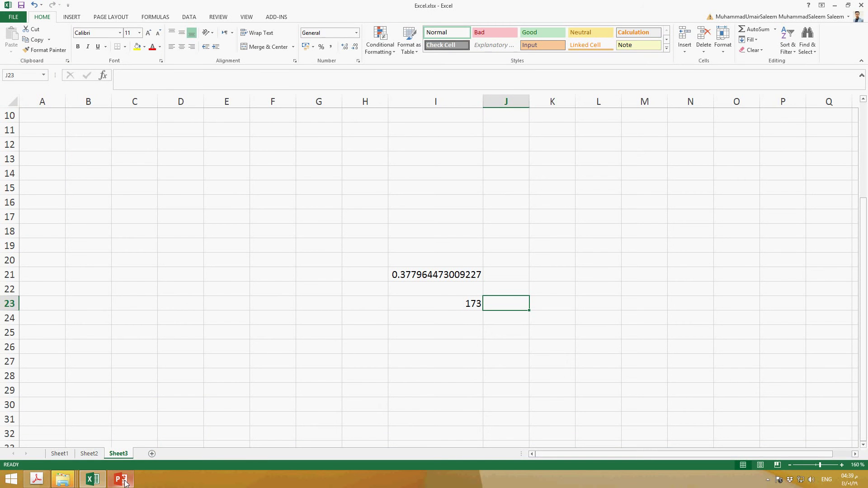
{"action": "type", "text": "8"}
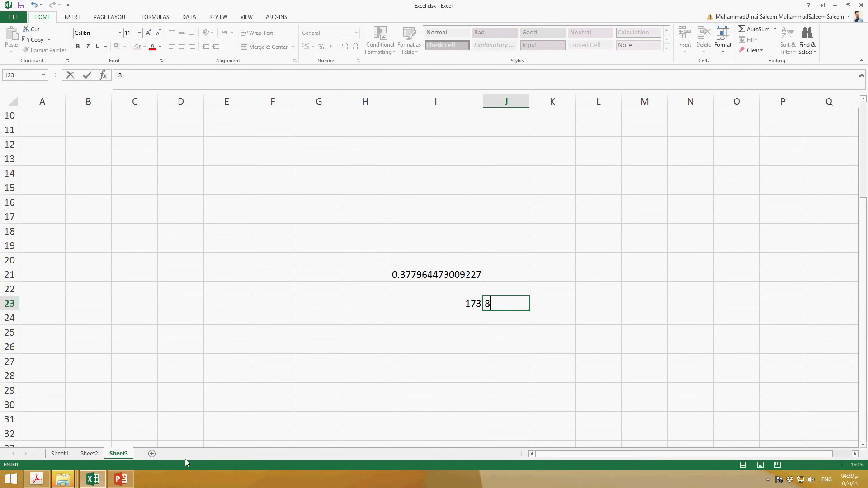
{"action": "type", "text": "bits"}
{"action": "key", "text": "Return"}
Select cell J21 beside the 1/7^0.5 result, and switch to PowerPoint to view the Figure 3.6 slide
{"action": "key", "text": "Up"}
{"action": "key", "text": "Up"}
{"action": "key", "text": "Up"}
{"action": "key", "text": "Left"}
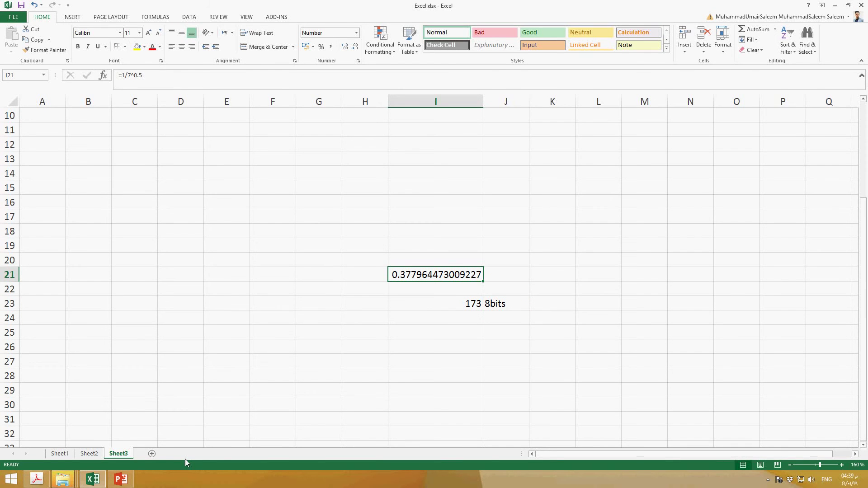
{"action": "key", "text": "Right"}
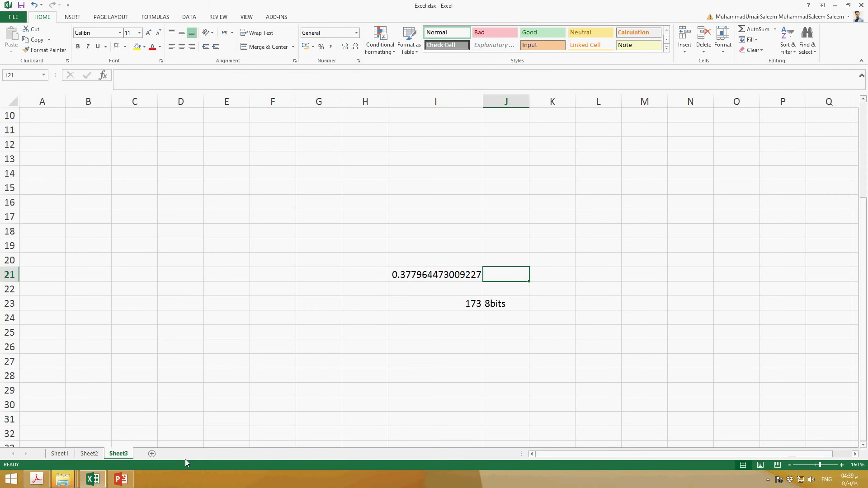
{"action": "left_click", "coordinate": [119, 484]}
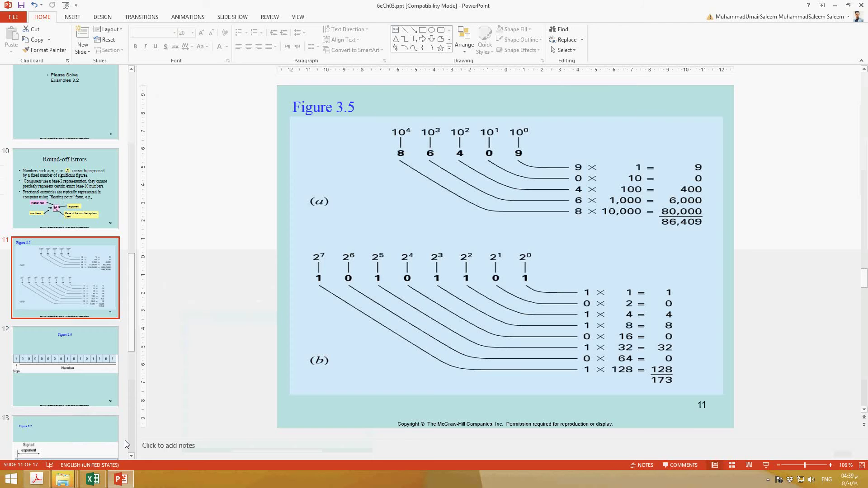
{"action": "left_click", "coordinate": [41, 382]}
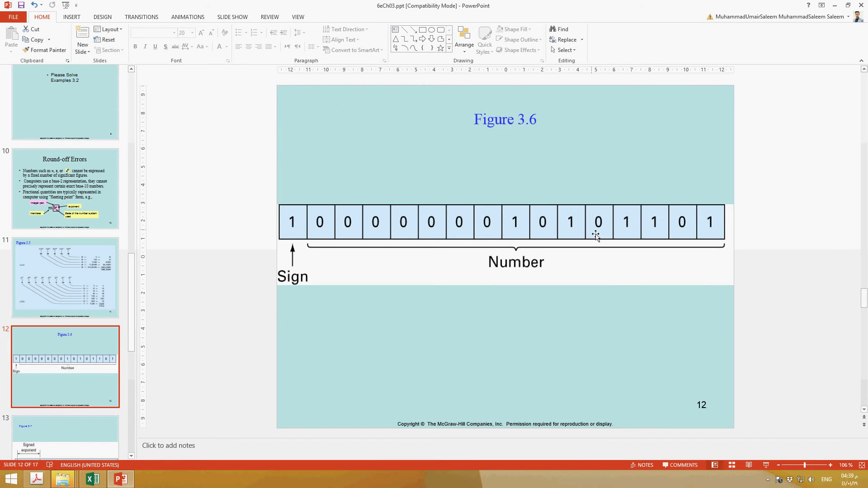
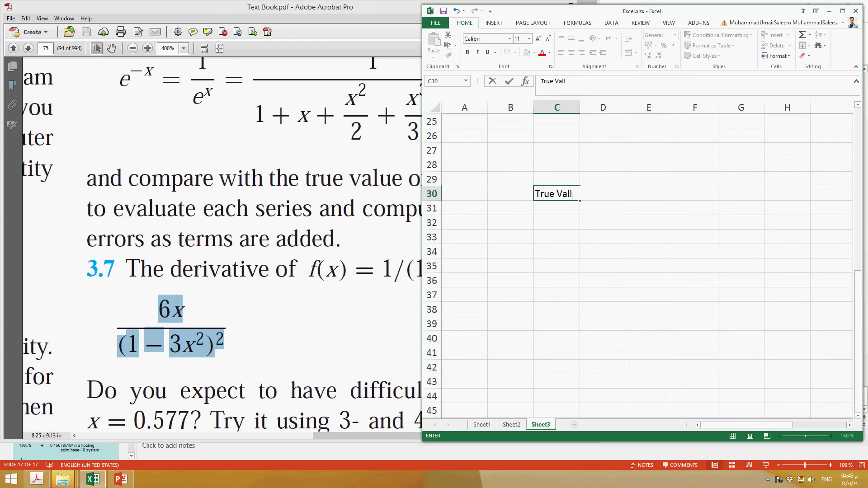
Finish the true value label in C30 and calculate Problem 3.7's true value in D30 with =6*0.577/(1-3*0.577^2)^2
{"action": "key", "text": "Tab"}
{"action": "type", "text": "="}
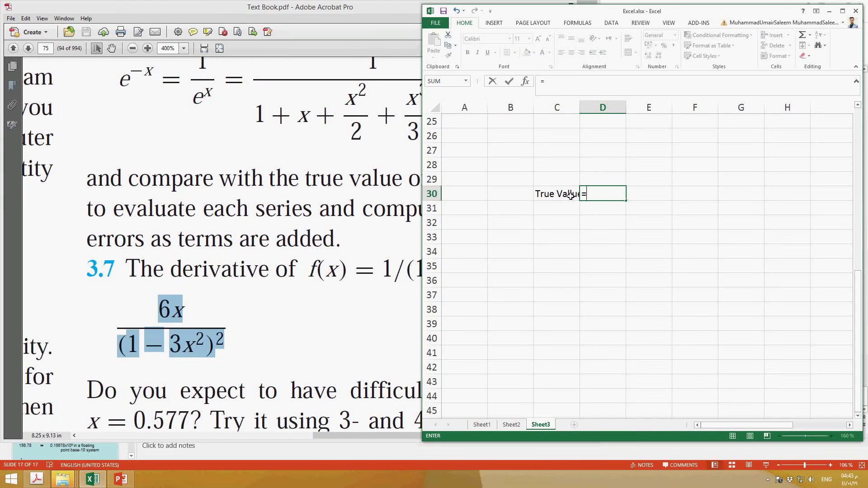
{"action": "type", "text": "6*0.577/("}
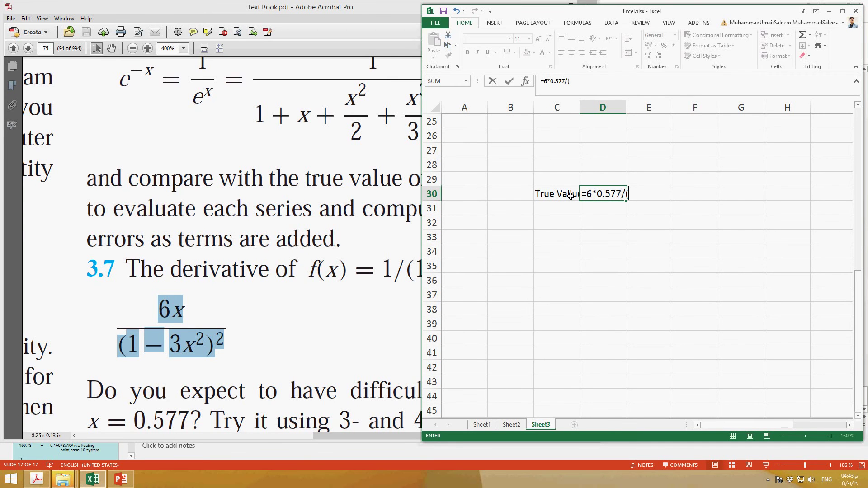
{"action": "type", "text": "1-3*0.577^2)"}
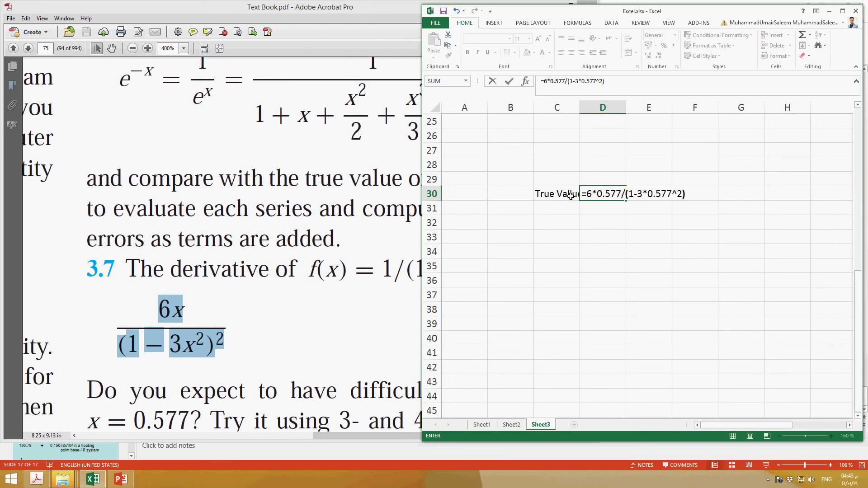
{"action": "type", "text": "^2"}
{"action": "key", "text": "Return"}
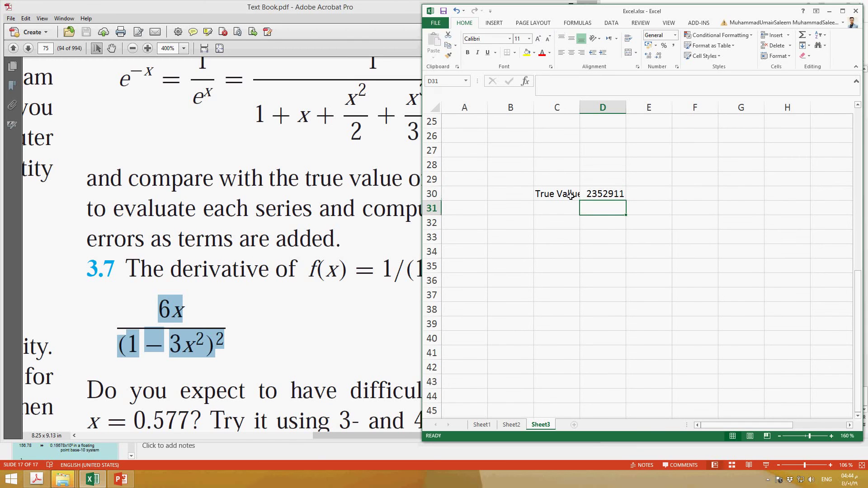
{"action": "key", "text": "Up"}
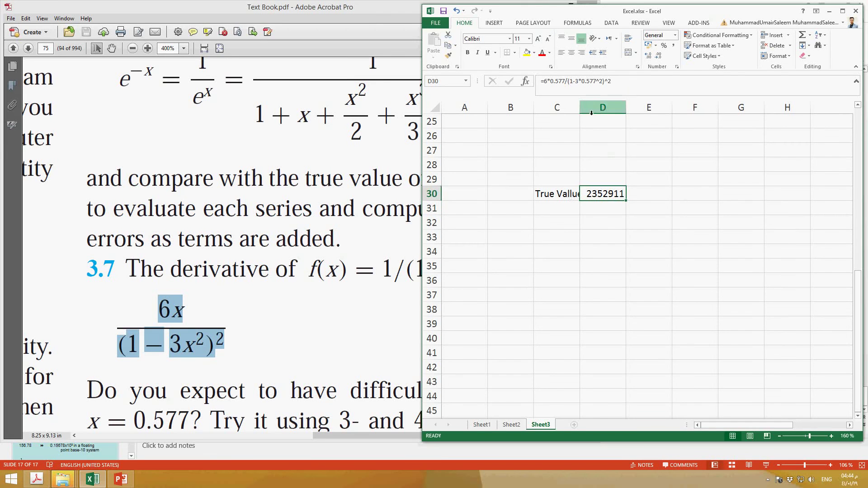
Auto-fit column C to its contents and enter the label 3-Digits Chopping in C31 under the true value
{"action": "double_click", "coordinate": [580, 107]}
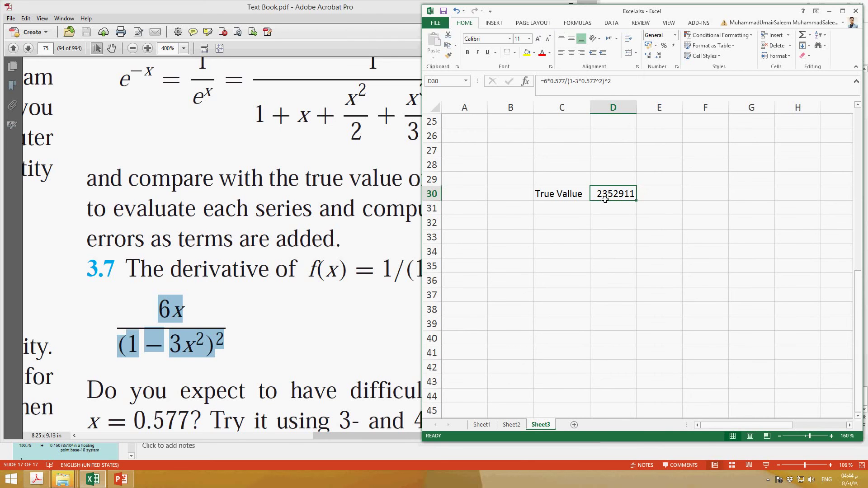
{"action": "left_click", "coordinate": [579, 224]}
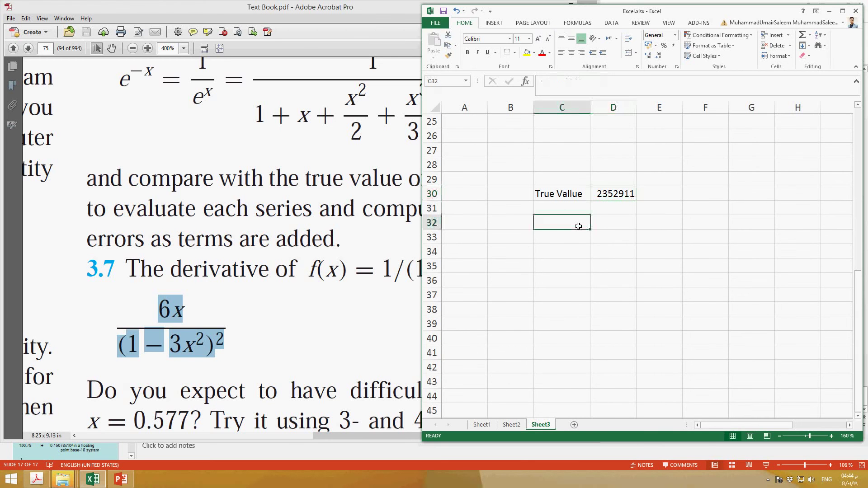
{"action": "left_click", "coordinate": [553, 212]}
{"action": "type", "text": "3-"}
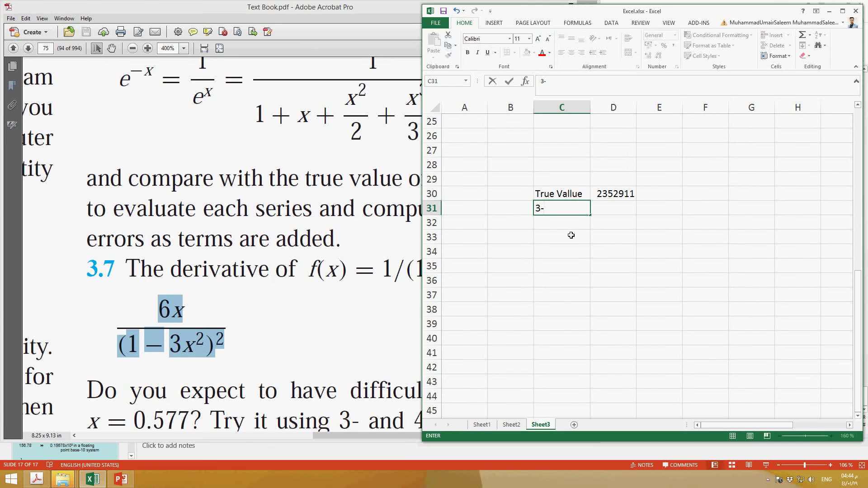
{"action": "type", "text": "Digits Chopping"}
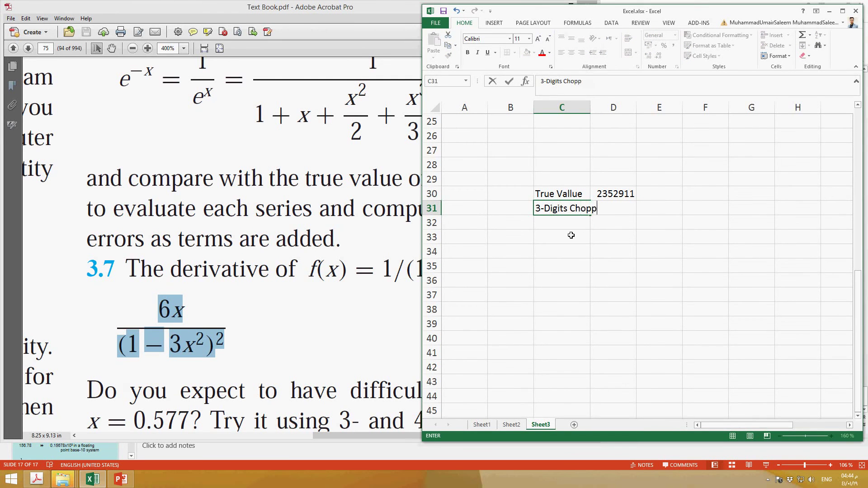
{"action": "key", "text": "Return"}
Enter the label 6x in B35 and calculate it in C35 with =6*0.577
{"action": "key", "text": "Return"}
{"action": "key", "text": "Return"}
{"action": "key", "text": "Return"}
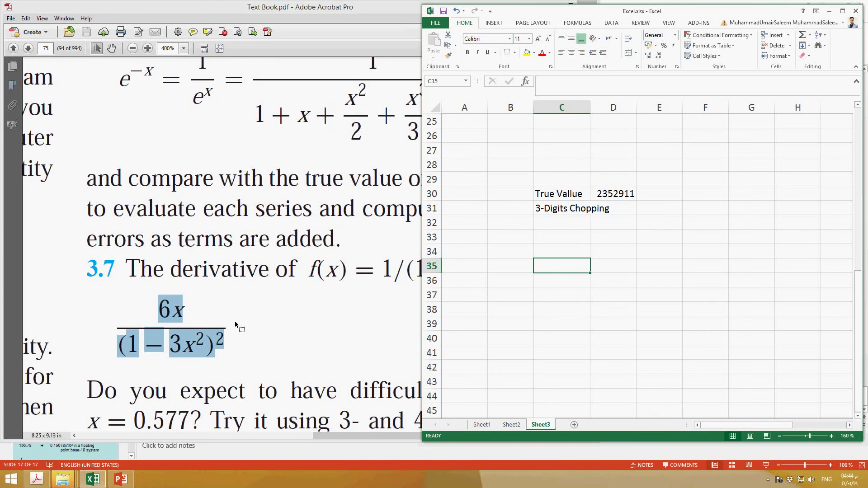
{"action": "type", "text": "="}
{"action": "key", "text": "BackSpace"}
{"action": "key", "text": "Left"}
{"action": "type", "text": "6x"}
{"action": "key", "text": "Right"}
{"action": "type", "text": "="}
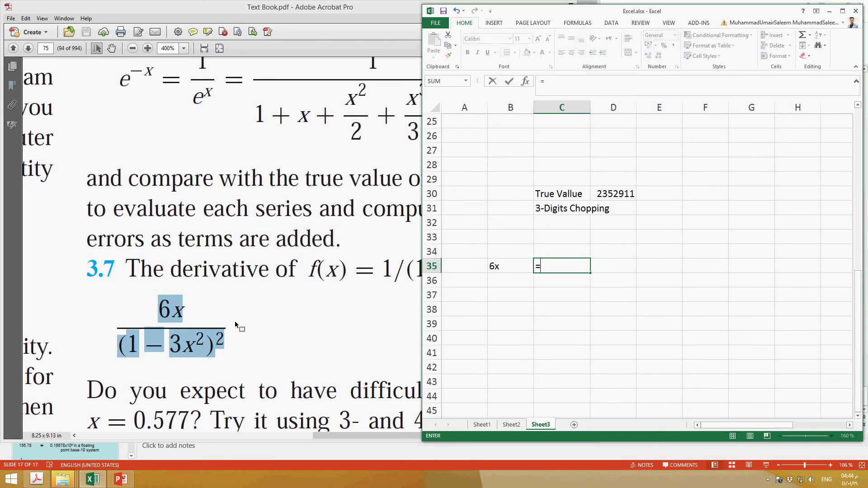
{"action": "type", "text": "6*0.577"}
{"action": "key", "text": "Return"}
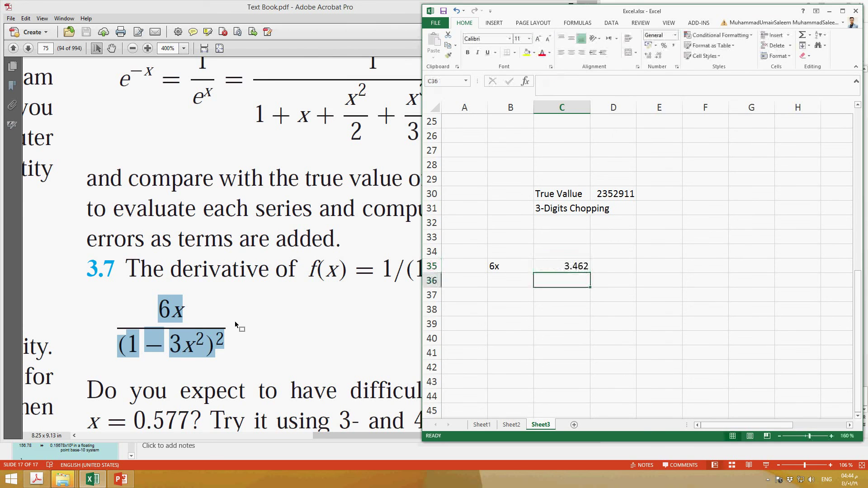
Enter the column heading Chopped value in D34, above the cell beside the 6x result
{"action": "key", "text": "Up"}
{"action": "key", "text": "Right"}
{"action": "key", "text": "Up"}
{"action": "type", "text": "Ch"}
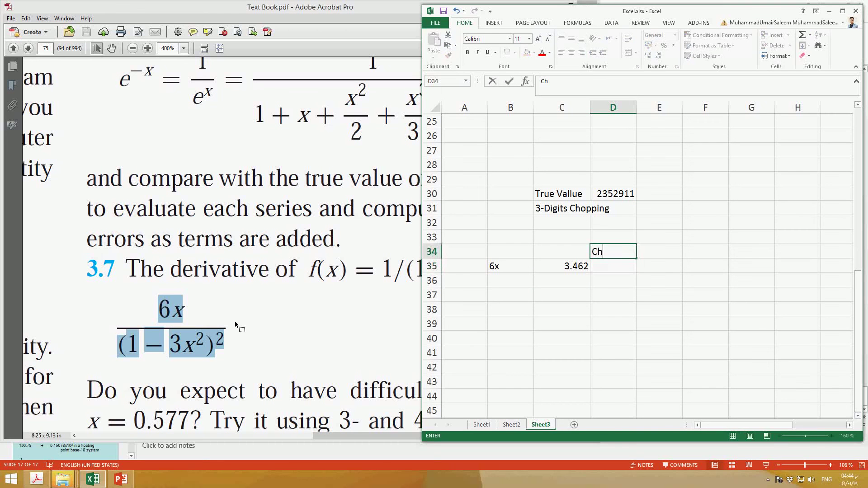
{"action": "type", "text": "opped values"}
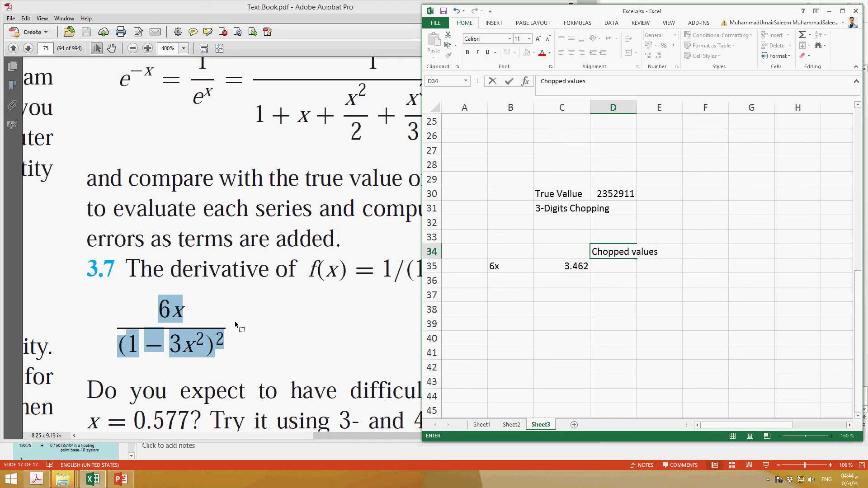
{"action": "key", "text": "BackSpace"}
Show the 6x result in C35 with five decimal places
{"action": "left_click", "coordinate": [547, 269]}
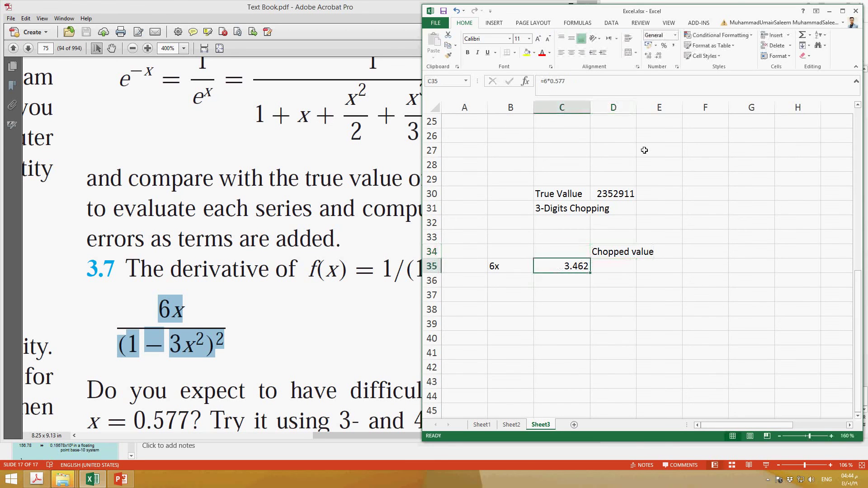
{"action": "left_click", "coordinate": [648, 55]}
{"action": "left_click", "coordinate": [649, 55]}
{"action": "left_click", "coordinate": [620, 269]}
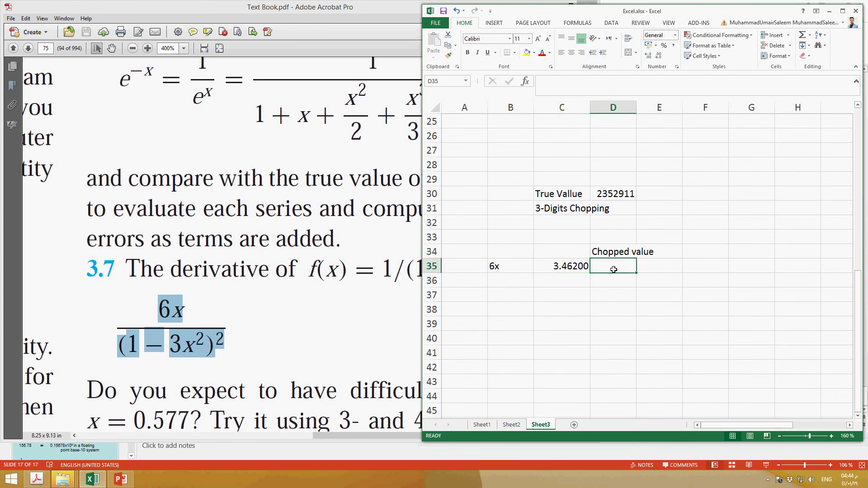
Enter the label x^2 in B36 and calculate it in C36 with =0.577^2
{"action": "left_click", "coordinate": [510, 285]}
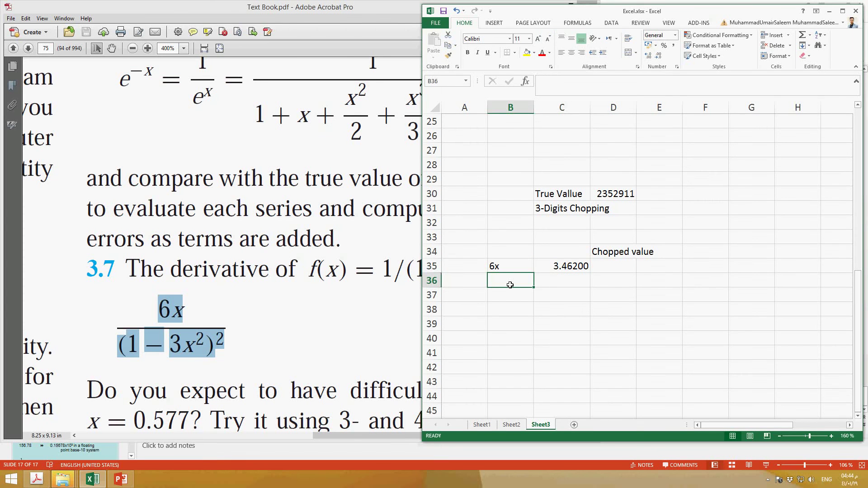
{"action": "type", "text": "x"}
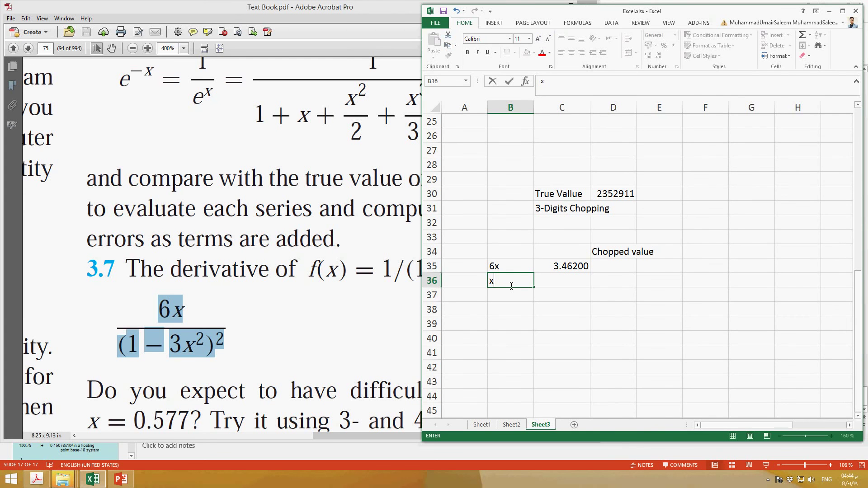
{"action": "type", "text": "^2"}
{"action": "key", "text": "Tab"}
{"action": "type", "text": "=0.577"}
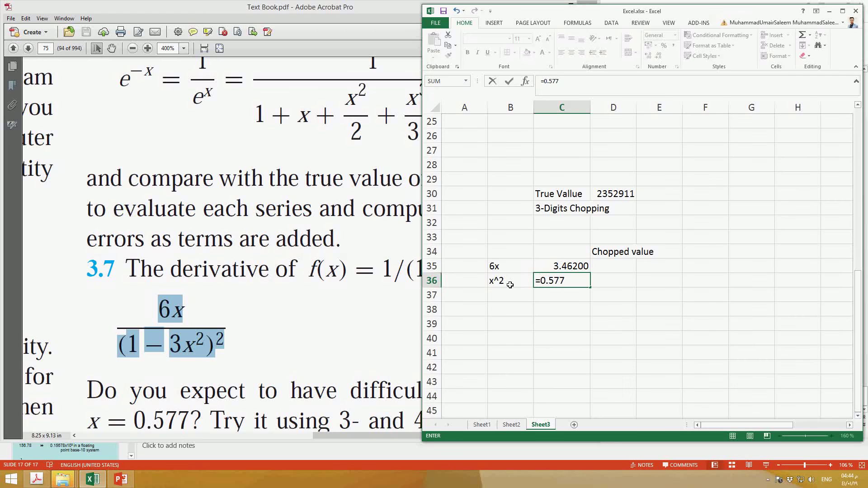
{"action": "type", "text": "^2"}
{"action": "key", "text": "Return"}
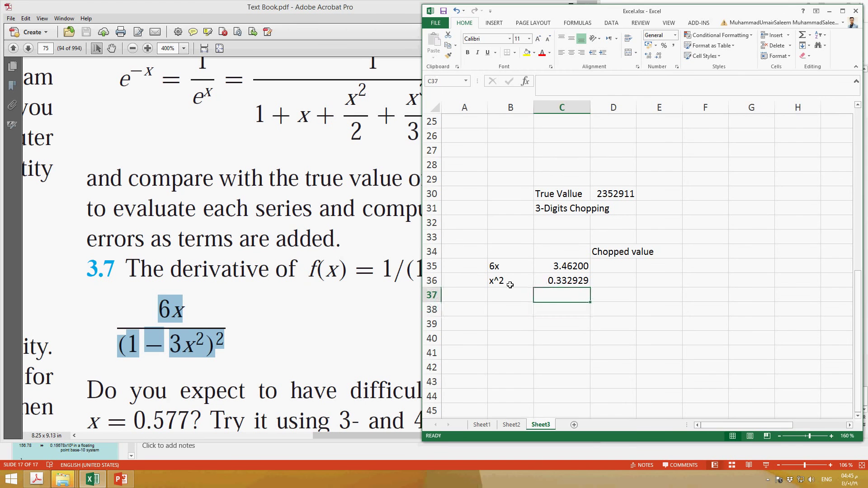
Enter the label 3X^2 in B37, below x^2
{"action": "key", "text": "Left"}
{"action": "type", "text": "3"}
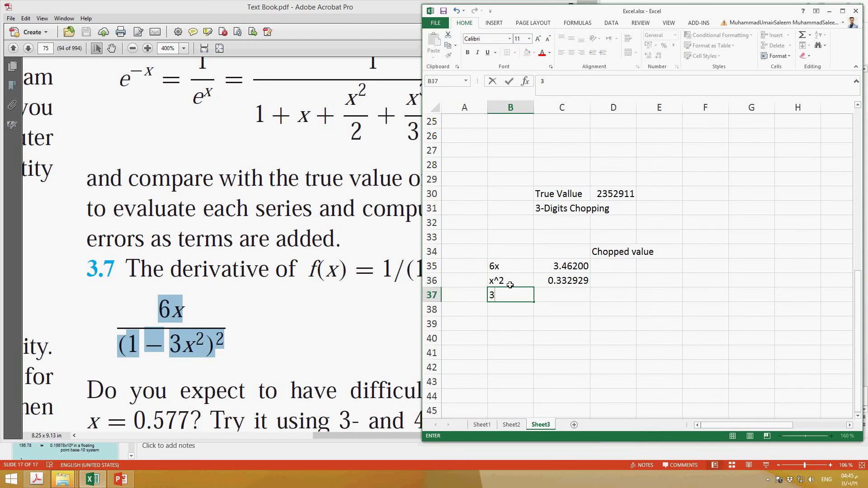
{"action": "type", "text": "X^2"}
{"action": "key", "text": "Right"}
{"action": "key", "text": "Up"}
{"action": "key", "text": "Down"}
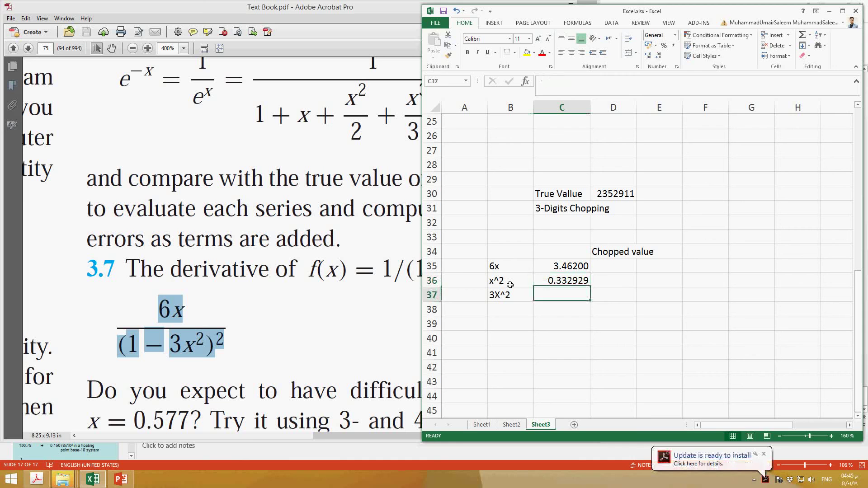
{"action": "type", "text": "="}
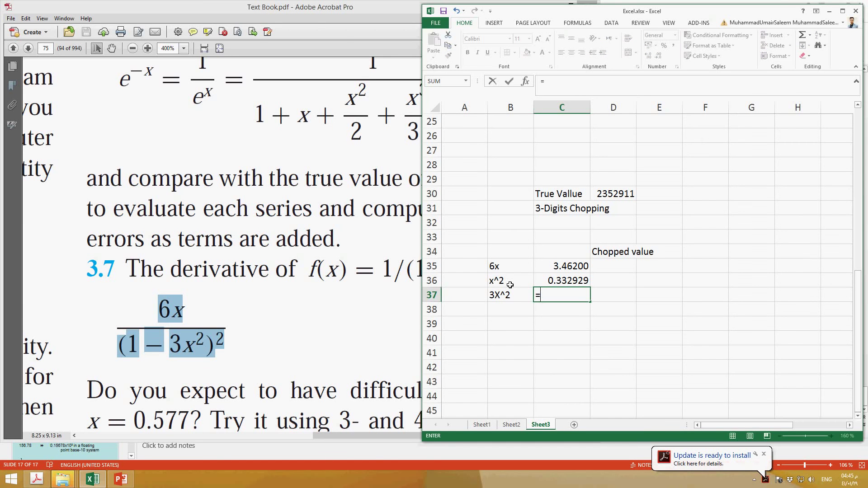
{"action": "type", "text": "3*"}
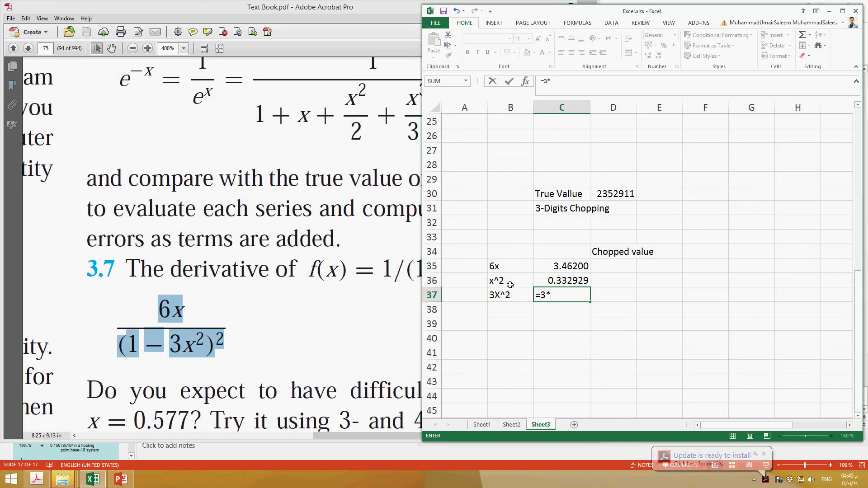
{"action": "key", "text": "Escape"}
{"action": "key", "text": "Up"}
{"action": "key", "text": "Right"}
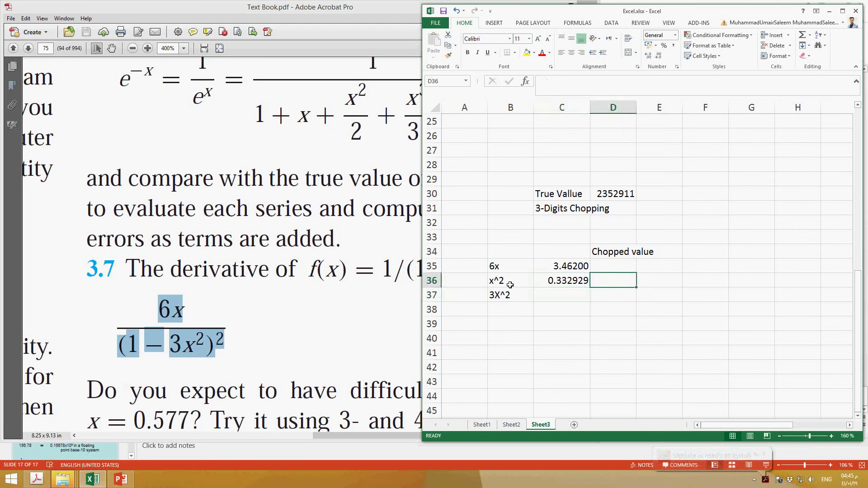
{"action": "key", "text": "Up"}
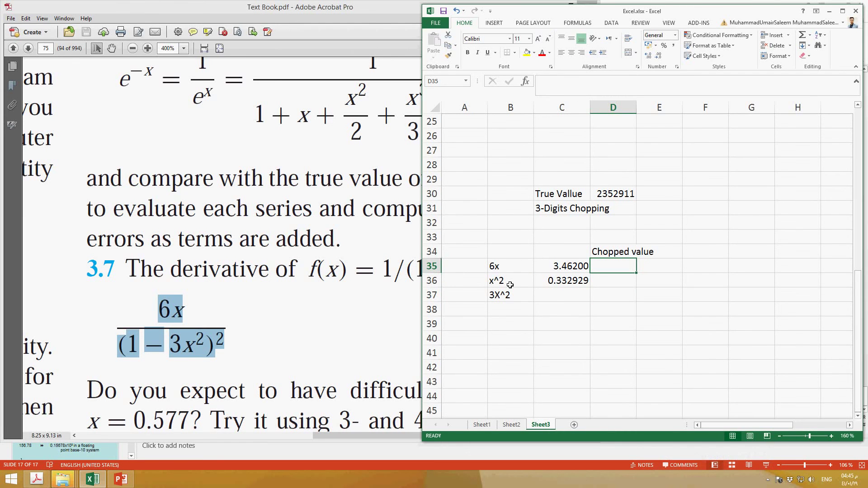
{"action": "key", "text": "Down"}
{"action": "key", "text": "Down"}
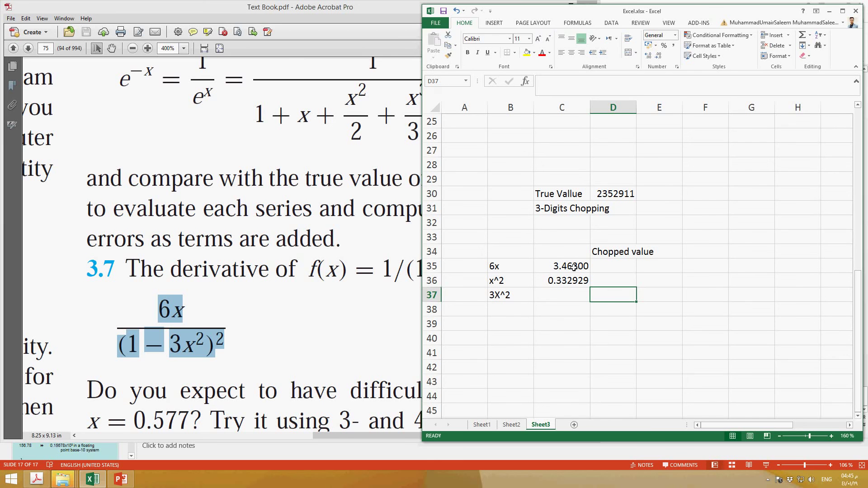
Enter 3.46 in D35 as the chopped value of 6x
{"action": "left_click", "coordinate": [626, 270]}
{"action": "type", "text": "3.46"}
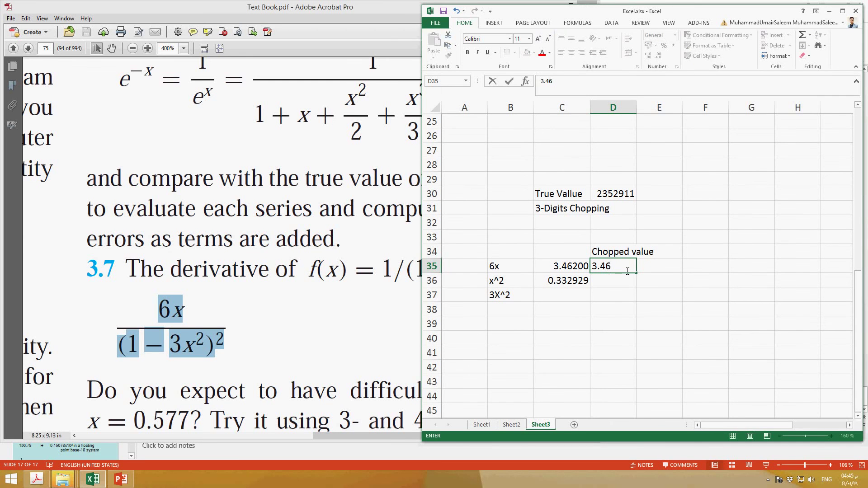
{"action": "key", "text": "Return"}
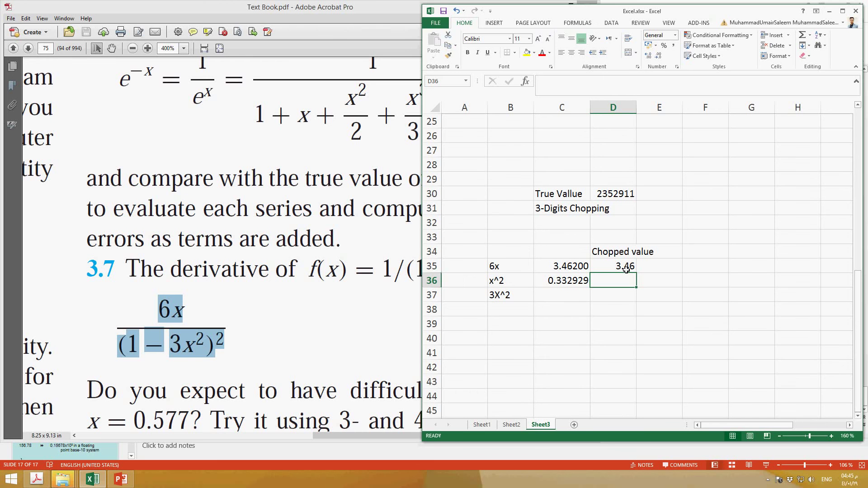
Set the chopped value of 6x in D35 to 3.462 and enter 0.332 for x^2 in D36
{"action": "left_click", "coordinate": [627, 268]}
{"action": "type", "text": "3.462"}
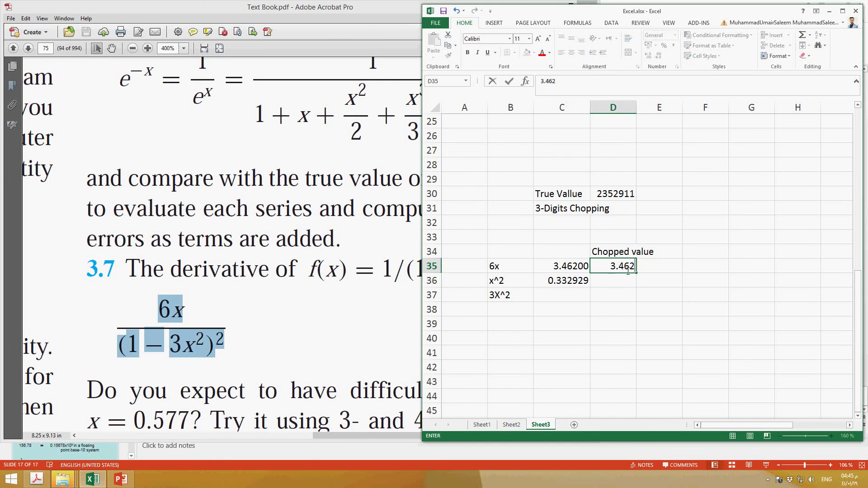
{"action": "key", "text": "Return"}
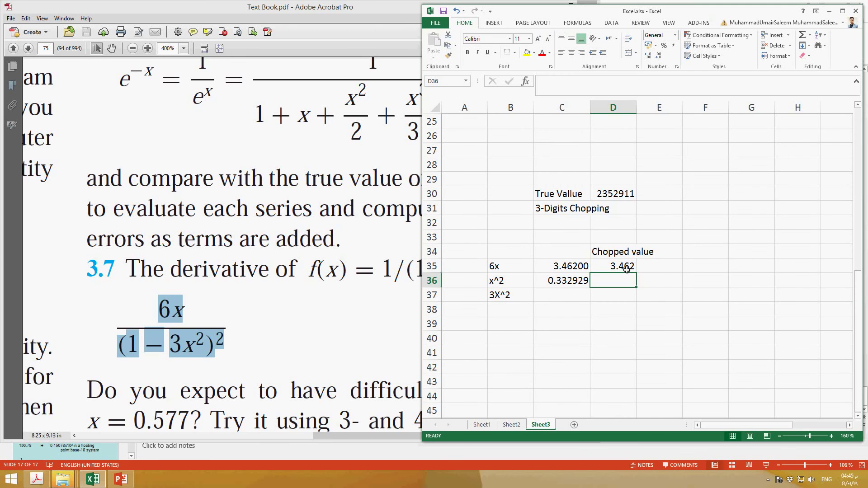
{"action": "type", "text": "0.332"}
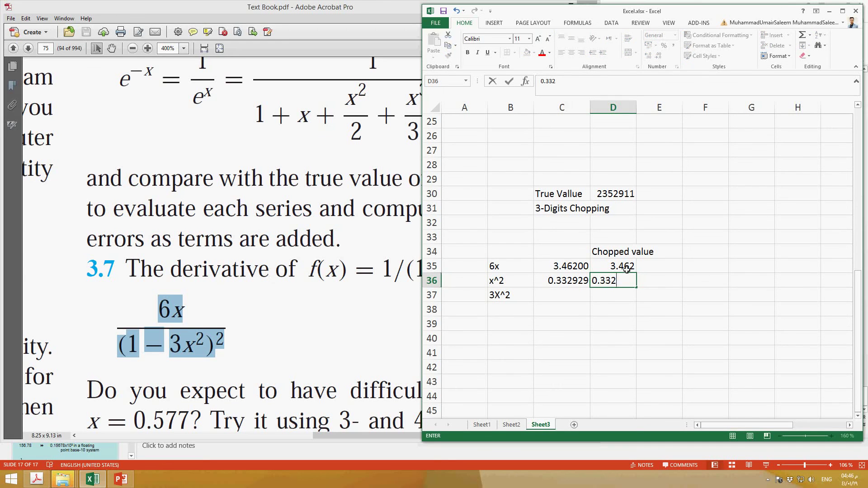
{"action": "key", "text": "Return"}
Calculate the chopped value of 3X^2 in D37 with =3*0.332
{"action": "type", "text": "=3*"}
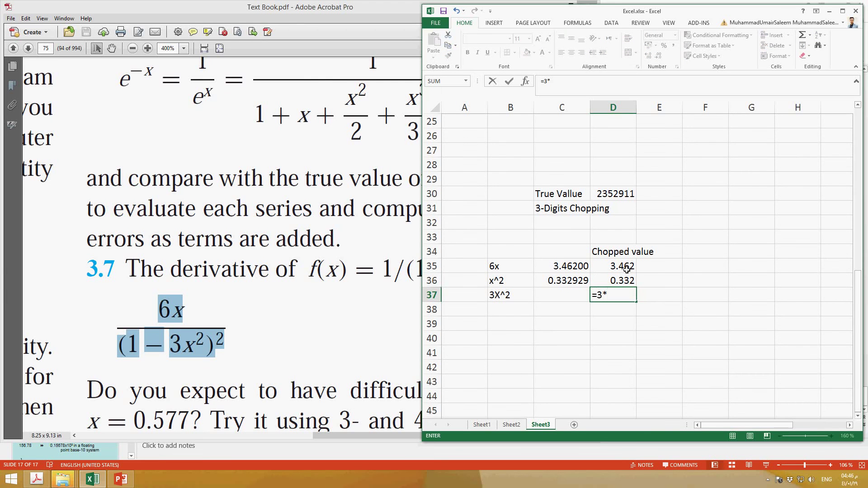
{"action": "type", "text": "0.."}
{"action": "key", "text": "BackSpace"}
{"action": "type", "text": "332"}
{"action": "key", "text": "Return"}
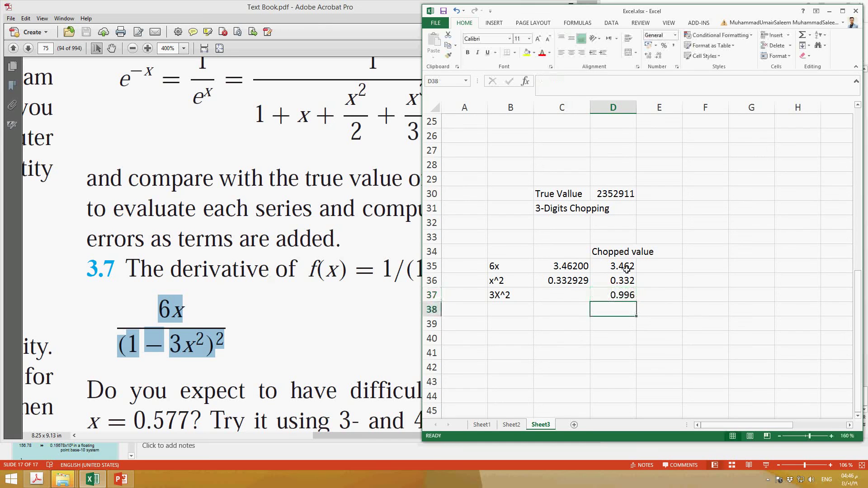
Show one more decimal place for the 3X^2 value in D37, and restore three decimals
{"action": "key", "text": "Up"}
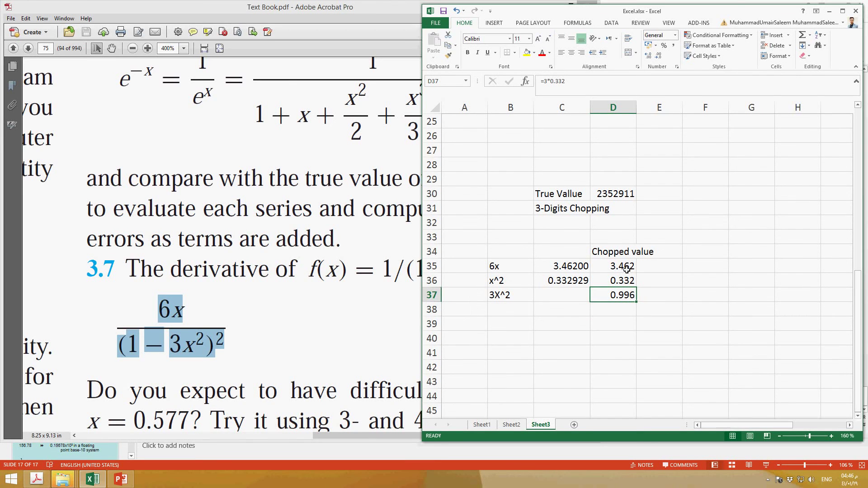
{"action": "left_click", "coordinate": [647, 55]}
{"action": "left_click", "coordinate": [659, 55]}
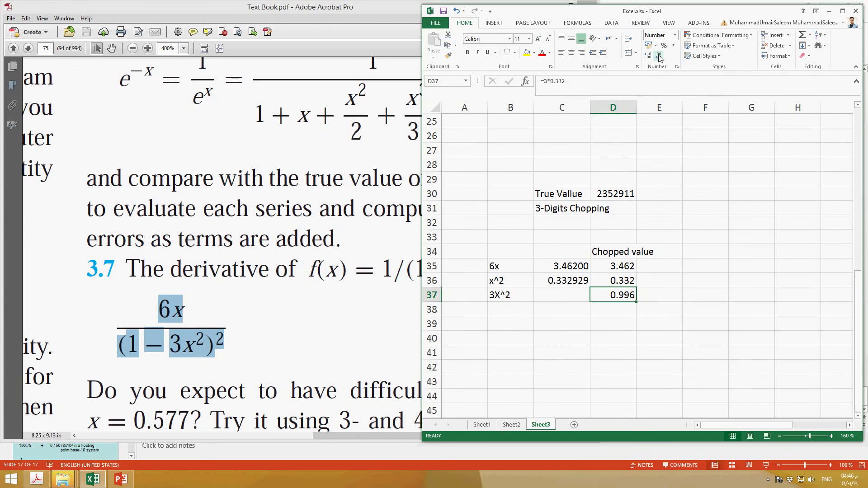
Label B38 as 1-3X^2 for the next term of the chopping calculation
{"action": "left_click", "coordinate": [503, 314]}
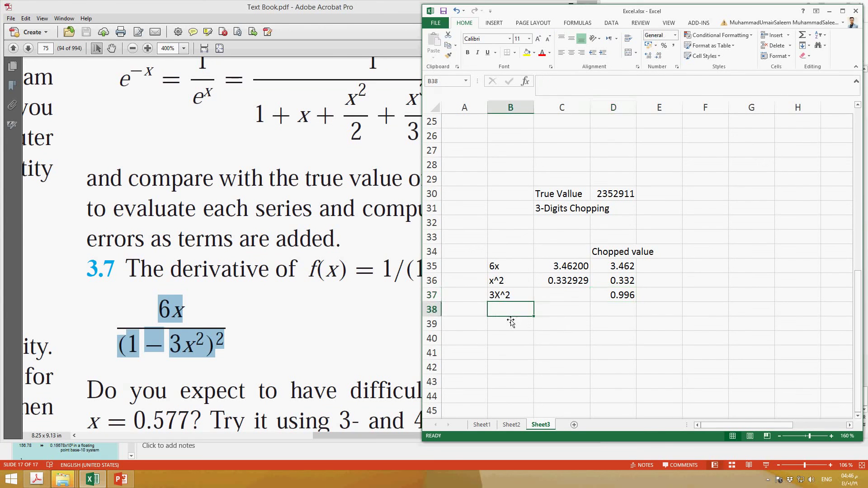
{"action": "type", "text": "1-3"}
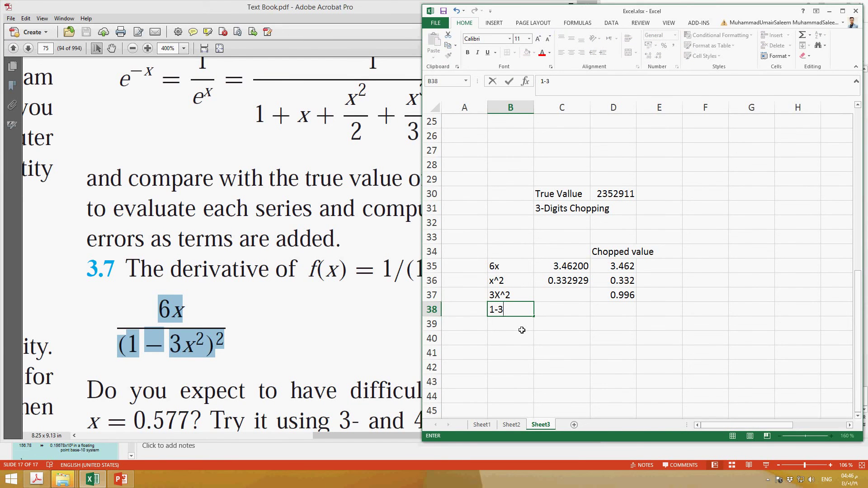
{"action": "type", "text": "X"}
{"action": "type", "text": "2"}
{"action": "key", "text": "BackSpace"}
{"action": "type", "text": "^2"}
{"action": "key", "text": "Tab"}
Calculate the chopped value of 1-3X^2 in D38 with =1-D37
{"action": "key", "text": "Tab"}
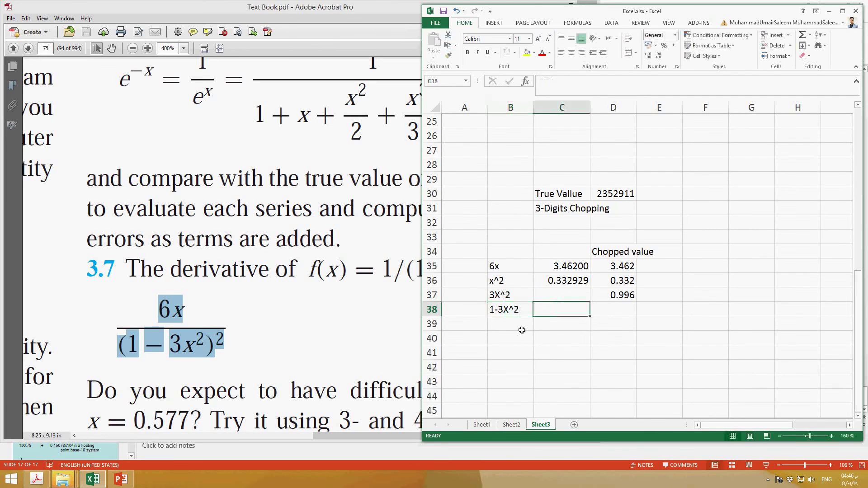
{"action": "type", "text": "=1-"}
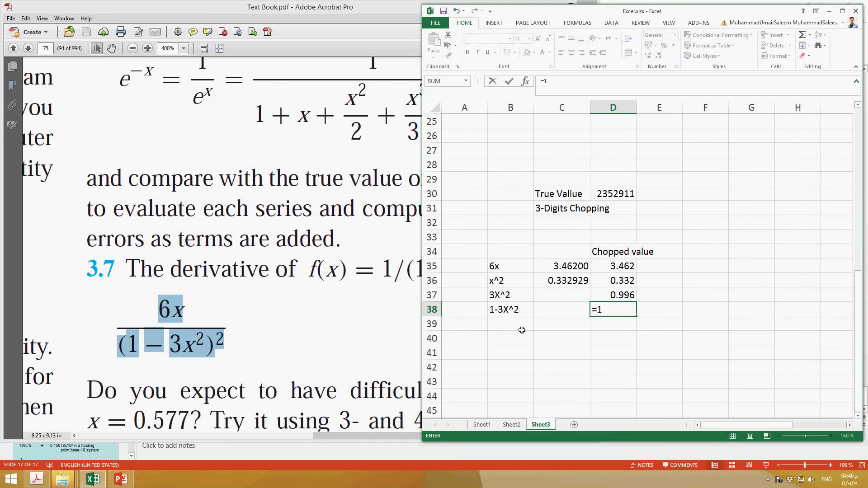
{"action": "left_click", "coordinate": [611, 294]}
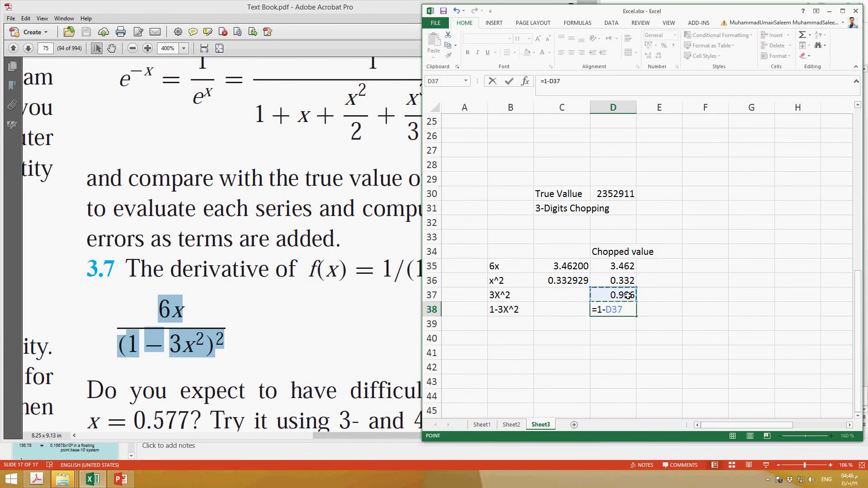
{"action": "key", "text": "Return"}
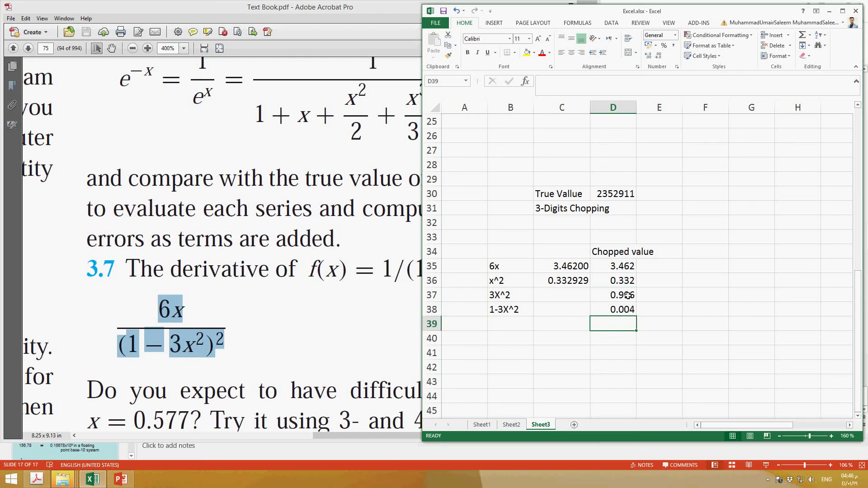
{"action": "key", "text": "Up"}
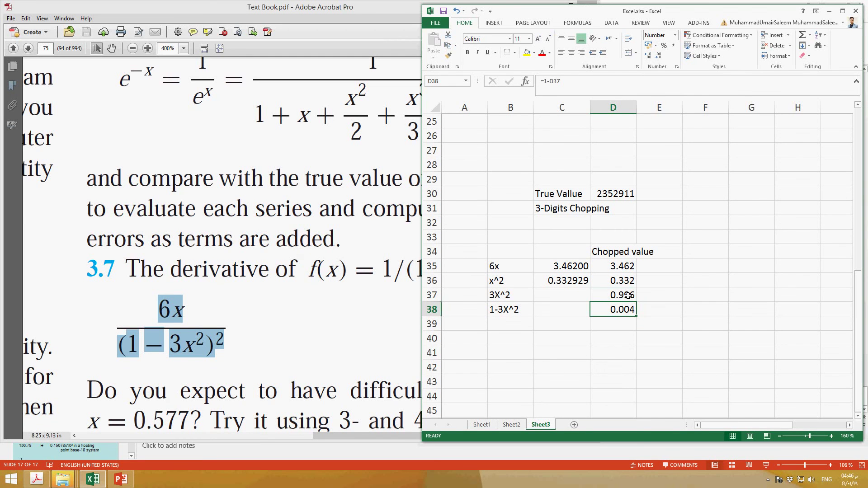
Label C40 as "Value after chopping" and widen column C to fit its contents
{"action": "left_click", "coordinate": [505, 343]}
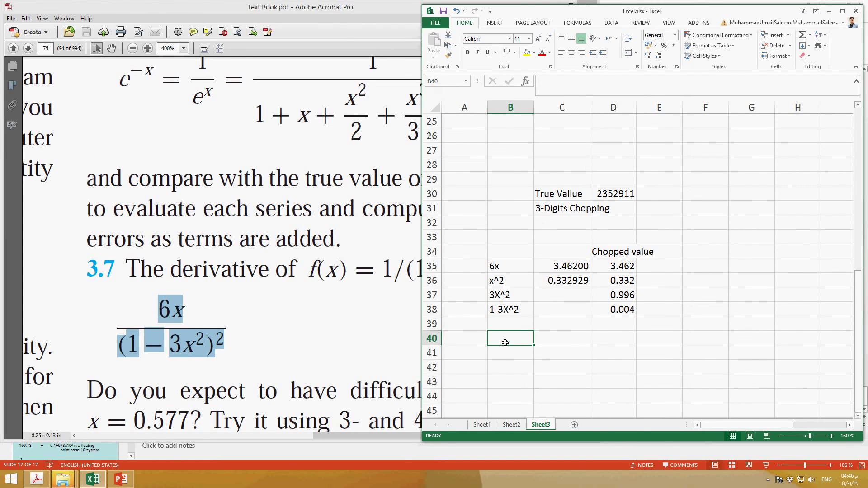
{"action": "left_click", "coordinate": [572, 339]}
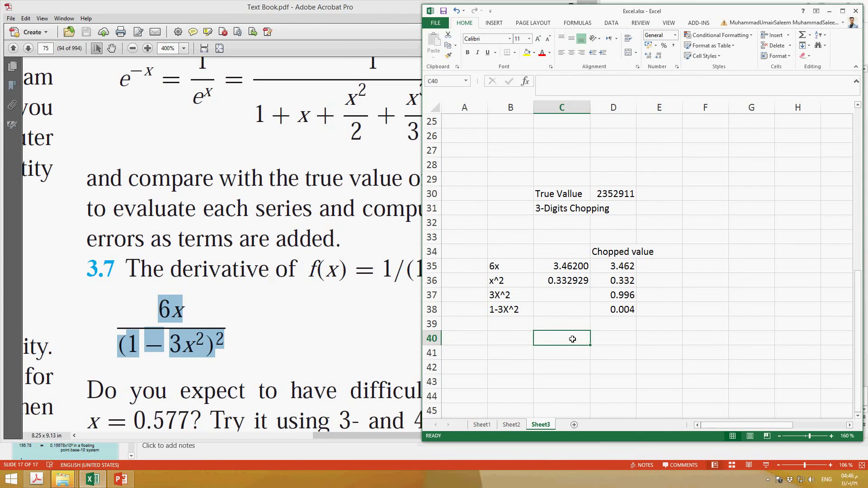
{"action": "type", "text": "Ch"}
{"action": "key", "text": "BackSpace"}
{"action": "key", "text": "BackSpace"}
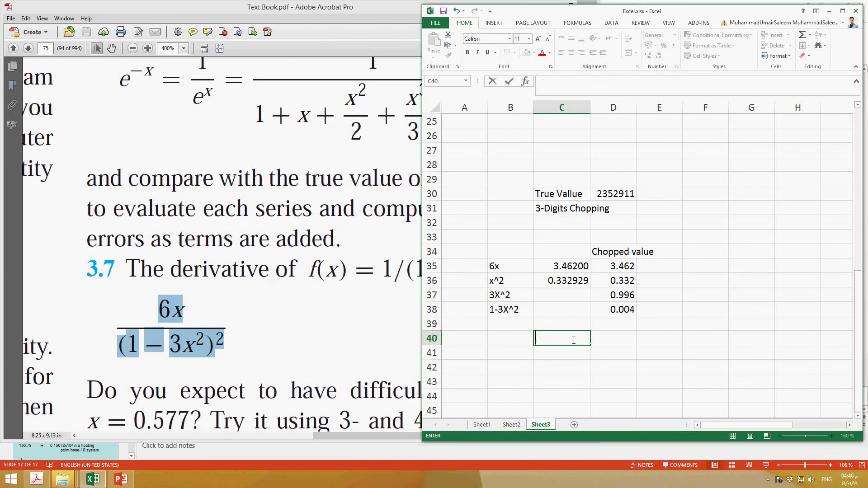
{"action": "type", "text": "V"}
{"action": "type", "text": "ue after chopping"}
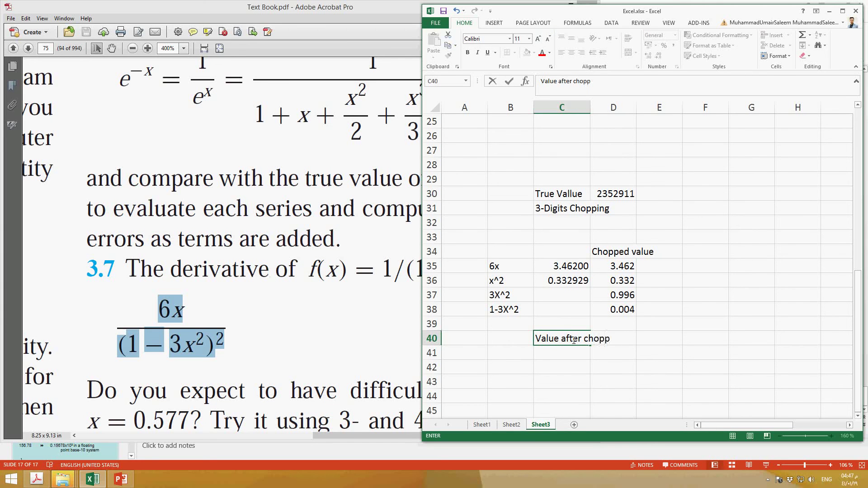
{"action": "key", "text": "Tab"}
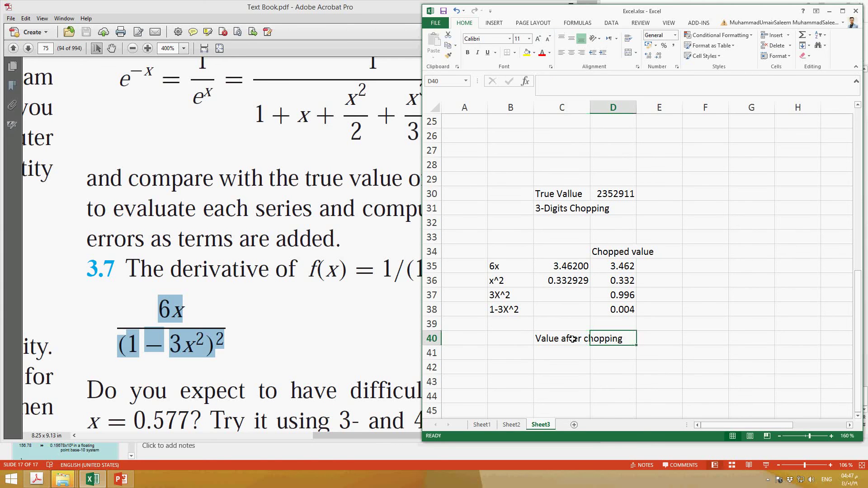
{"action": "double_click", "coordinate": [591, 111]}
Calculate the derivative's value after chopping in D40 with =3.462/D38^2
{"action": "type", "text": "="}
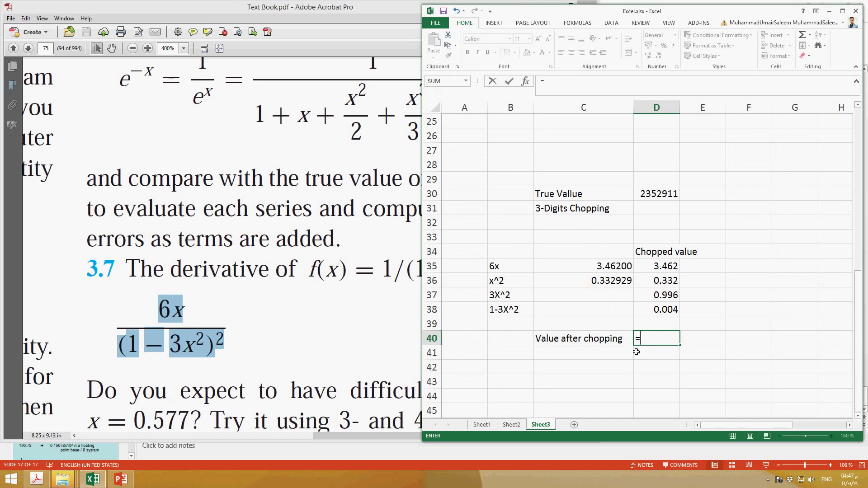
{"action": "type", "text": "3.462/"}
{"action": "left_click", "coordinate": [666, 311]}
{"action": "type", "text": "^2"}
{"action": "key", "text": "Return"}
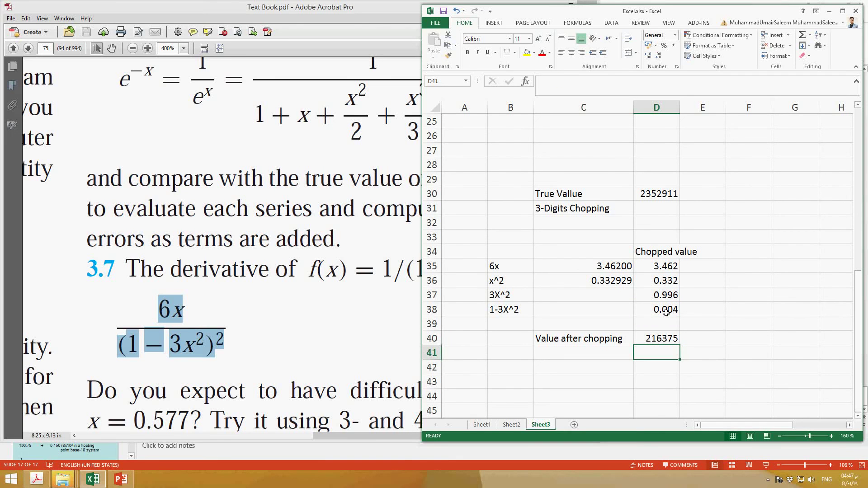
{"action": "key", "text": "Up"}
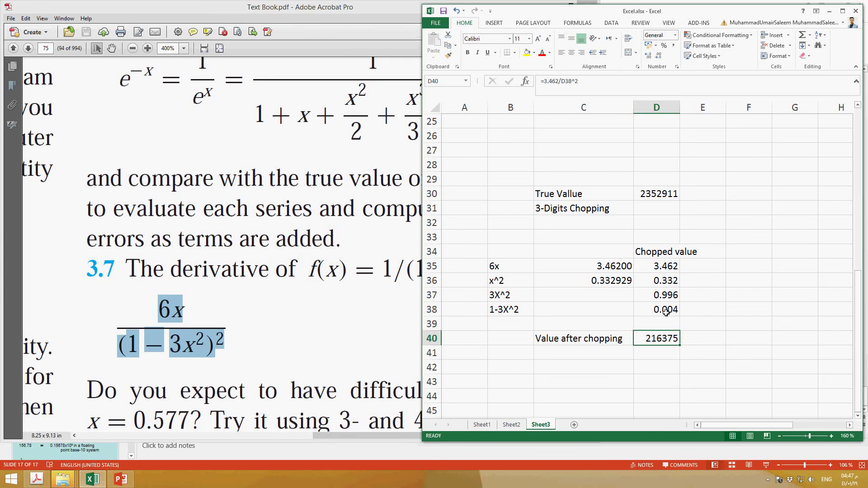
{"action": "key", "text": "Down"}
{"action": "key", "text": "Up"}
{"action": "key", "text": "Right"}
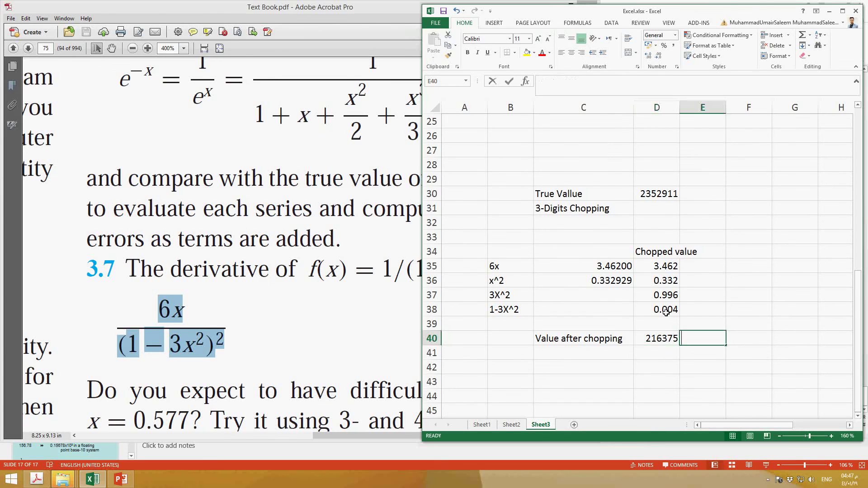
{"action": "type", "text": "="}
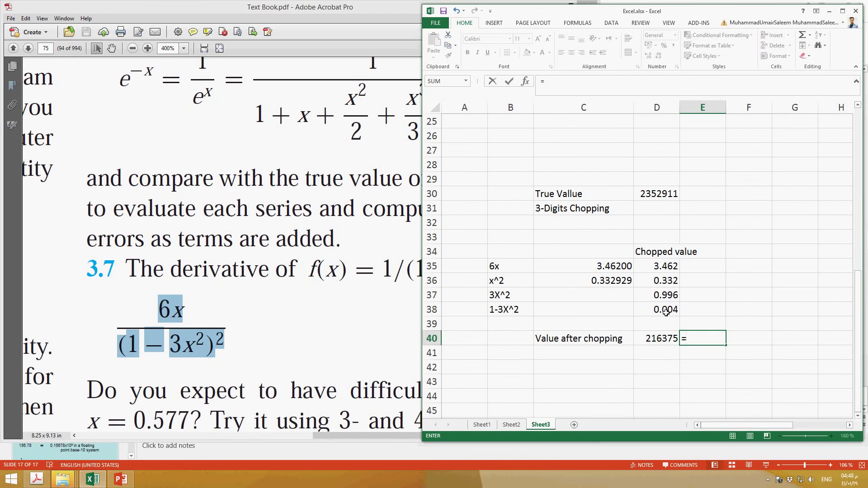
{"action": "key", "text": "Escape"}
Label F40 as "Error" in the row of the value after chopping
{"action": "key", "text": "Right"}
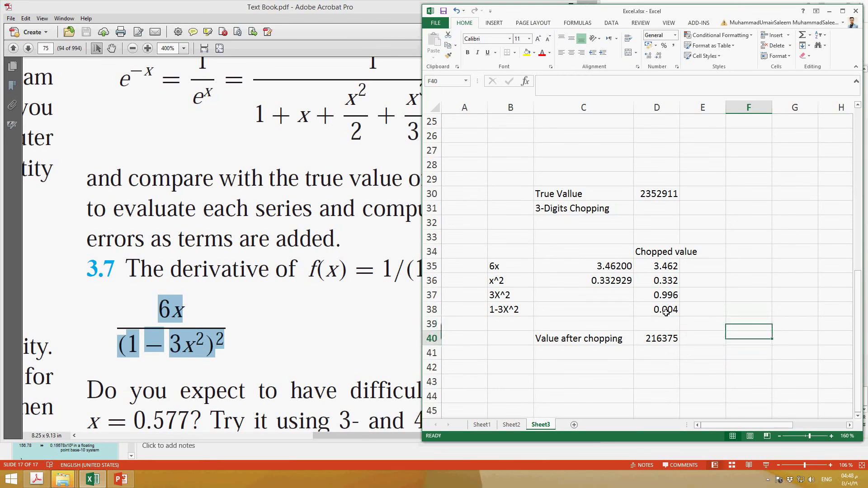
{"action": "type", "text": "Error"}
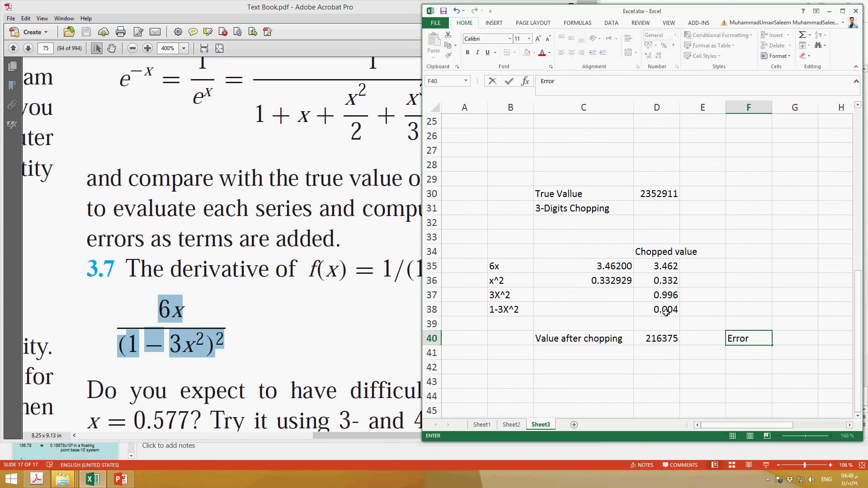
{"action": "key", "text": "Tab"}
Calculate the percentage error against the true value in G40 with =(D30-D40)/D30*100, and reopen the formula for a check
{"action": "type", "text": "="}
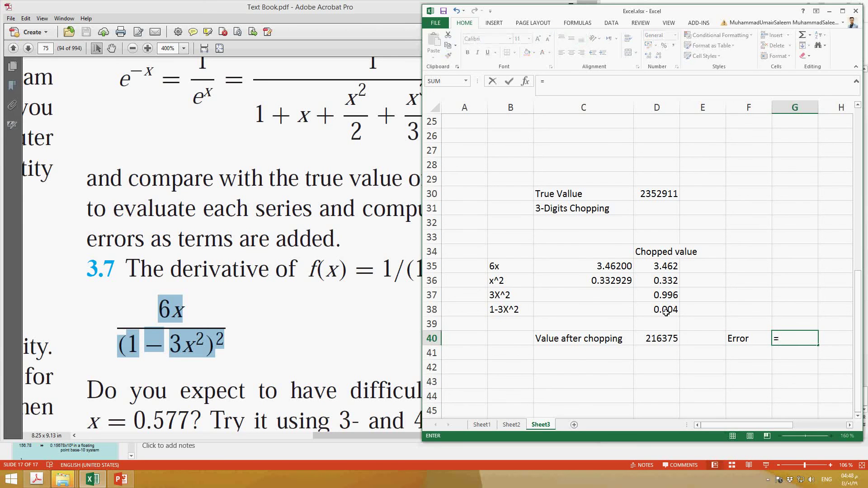
{"action": "left_click", "coordinate": [669, 195]}
{"action": "type", "text": "-"}
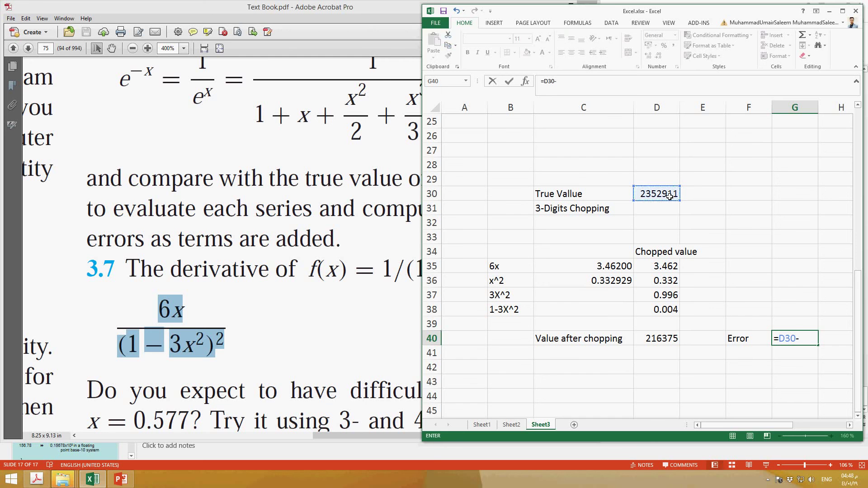
{"action": "left_click", "coordinate": [662, 345]}
{"action": "left_click", "coordinate": [785, 340]}
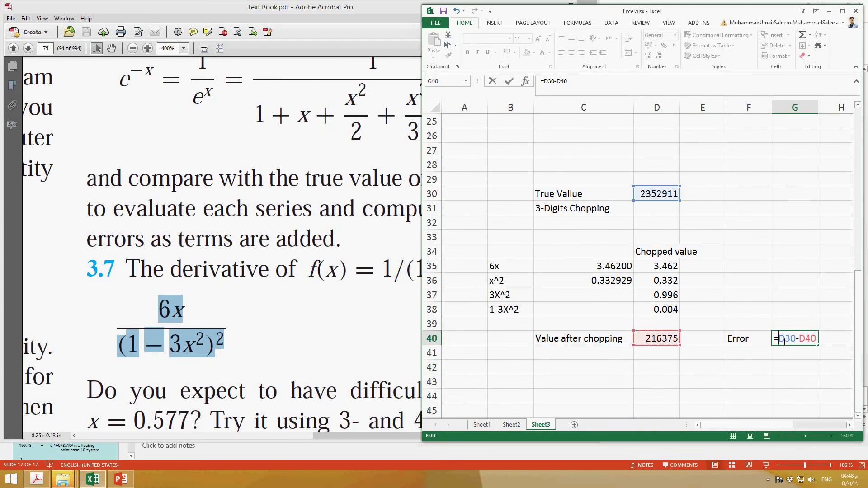
{"action": "type", "text": "("}
{"action": "type", "text": ")/"}
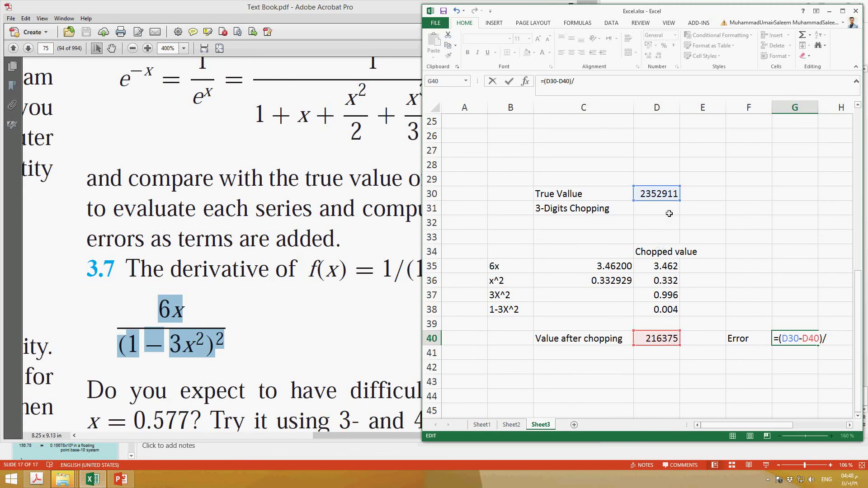
{"action": "left_click", "coordinate": [668, 194]}
{"action": "type", "text": "*100"}
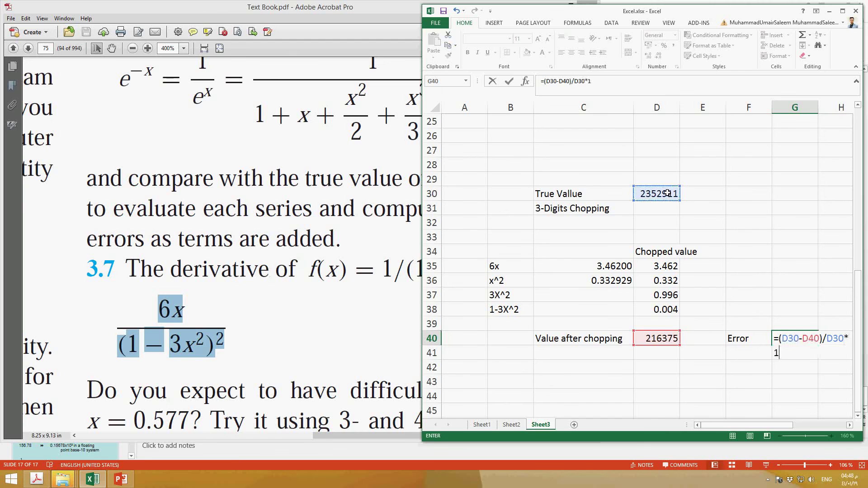
{"action": "key", "text": "Return"}
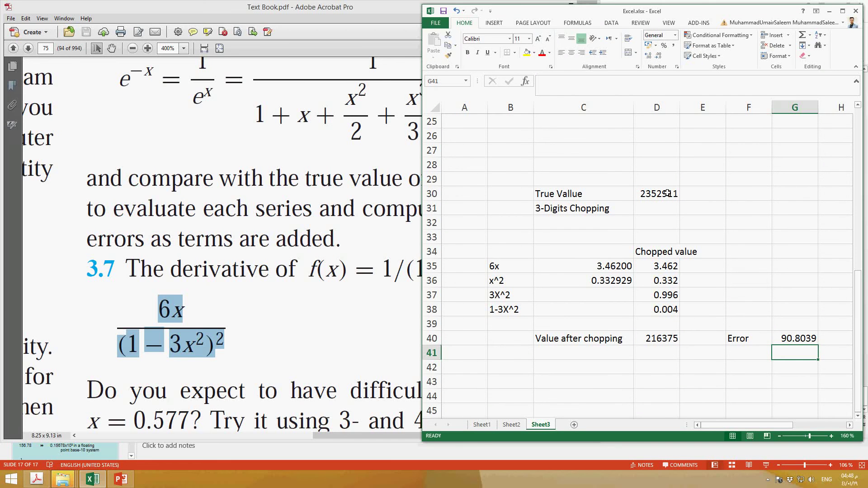
{"action": "key", "text": "Up"}
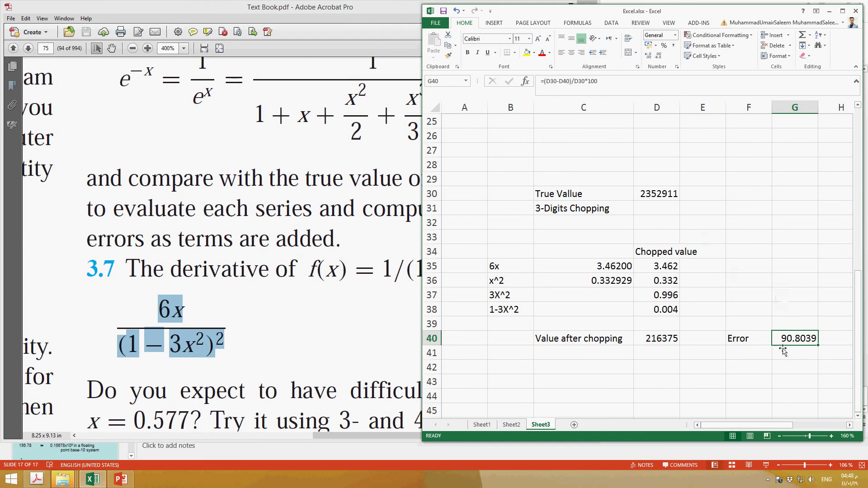
{"action": "double_click", "coordinate": [793, 340]}
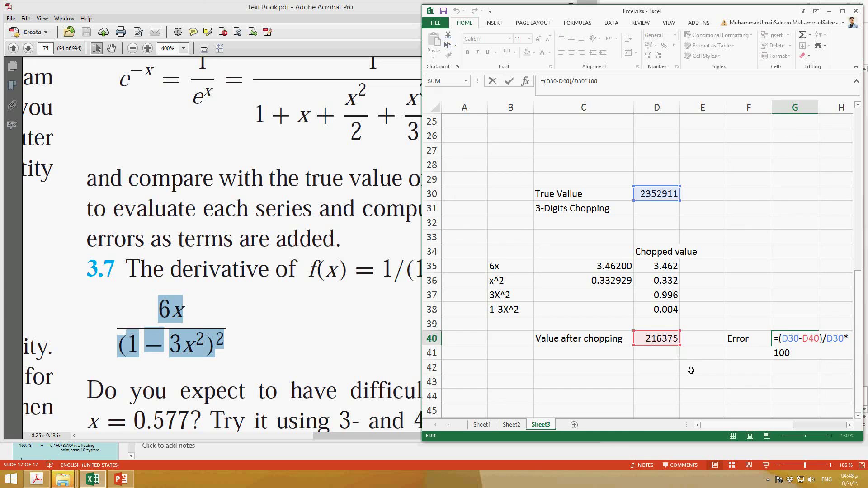
{"action": "key", "text": "ctrl+Return"}
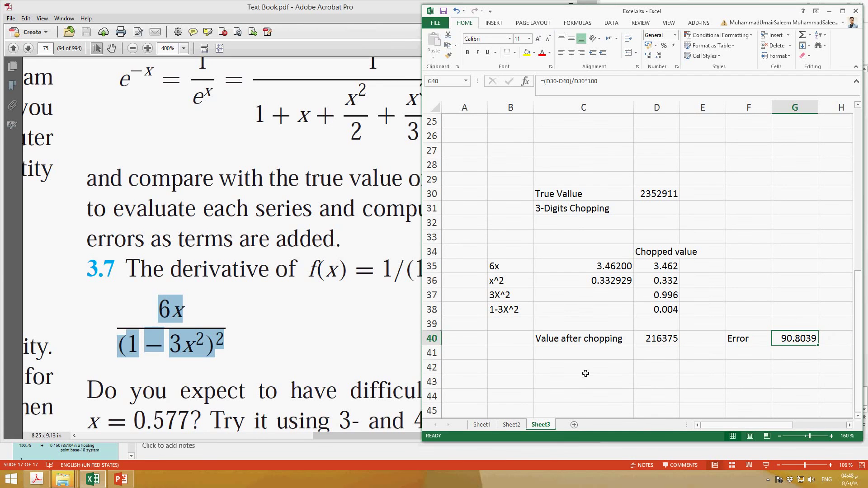
Enter a 4-digit section heading in C42, two rows below the value after chopping
{"action": "scroll", "coordinate": [585, 373], "scroll_direction": "down", "scroll_amount": 2}
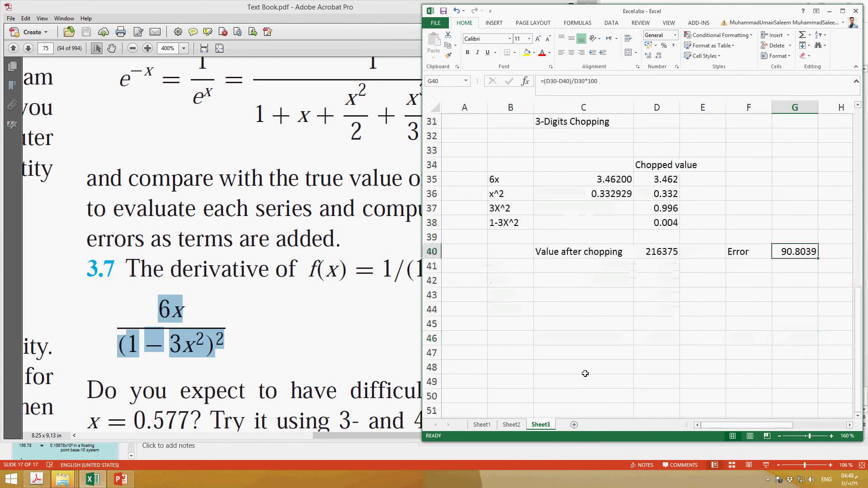
{"action": "left_click", "coordinate": [548, 282]}
{"action": "type", "text": "4-Digi"}
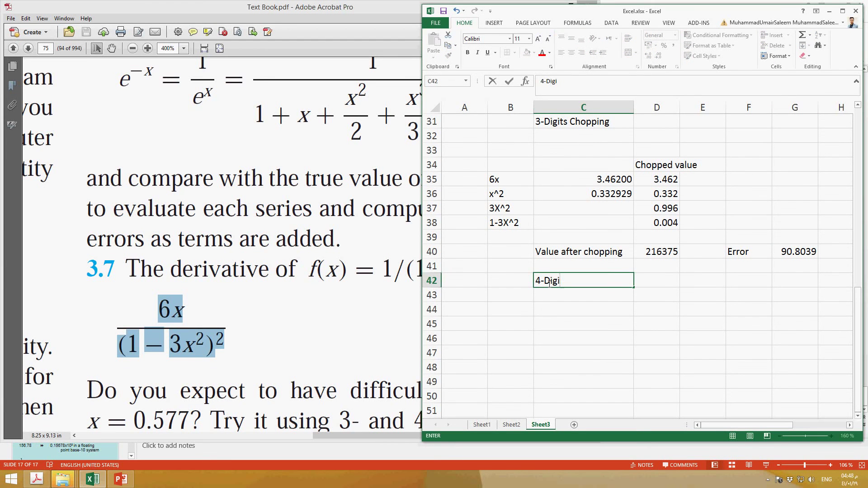